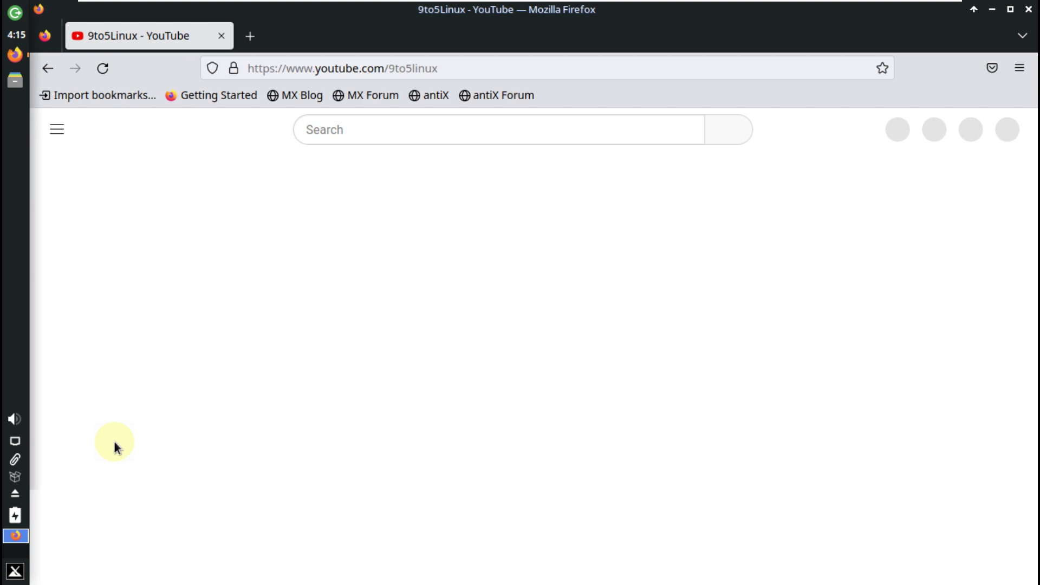
# Check the Task Manager's version information from its settings, and close Task Manager.
pyautogui.click(44, 15)
pyautogui.click(186, 399)
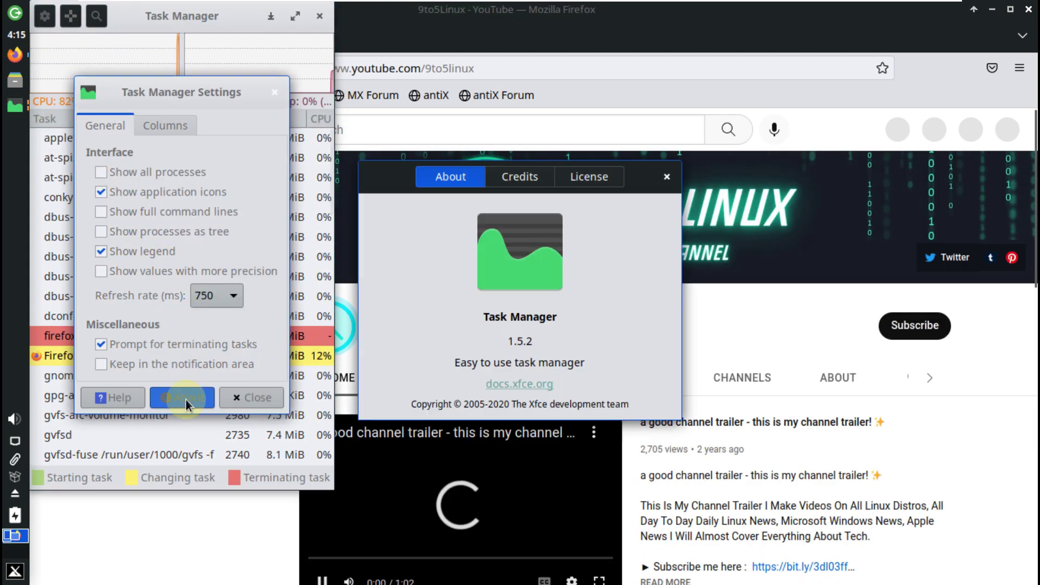
pyautogui.click(656, 187)
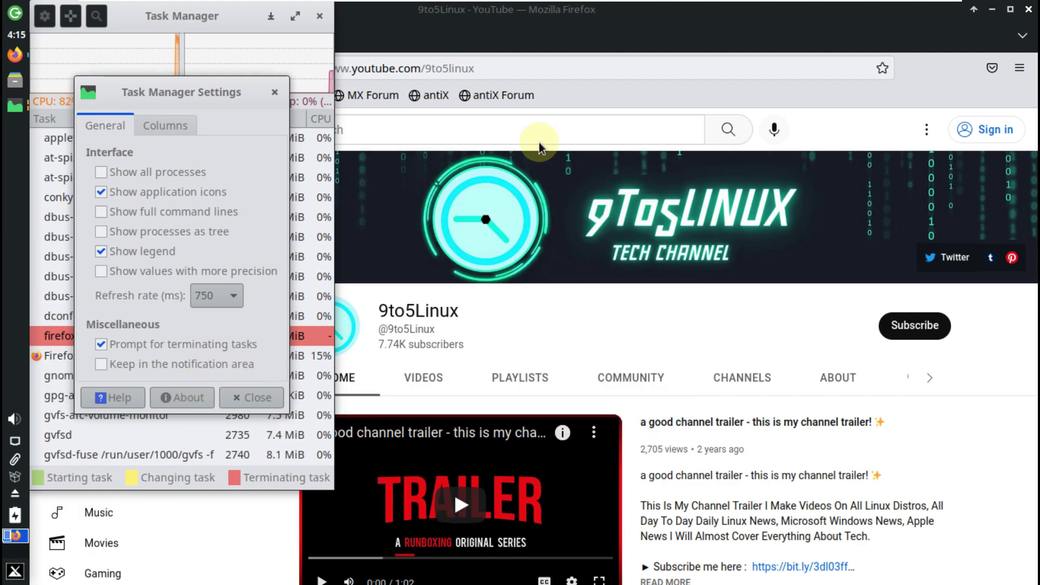
pyautogui.click(276, 93)
pyautogui.click(317, 18)
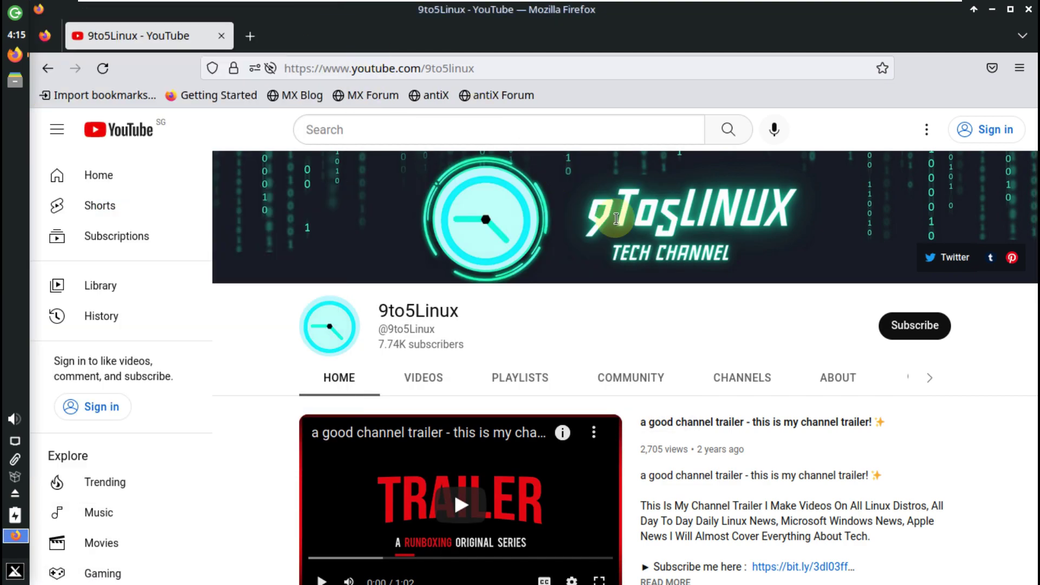
# Search within the 9to5Linux channel for "xfce 4.18" and look over the matching videos.
pyautogui.click(928, 377)
pyautogui.click(786, 378)
pyautogui.write('xfce 4.1')
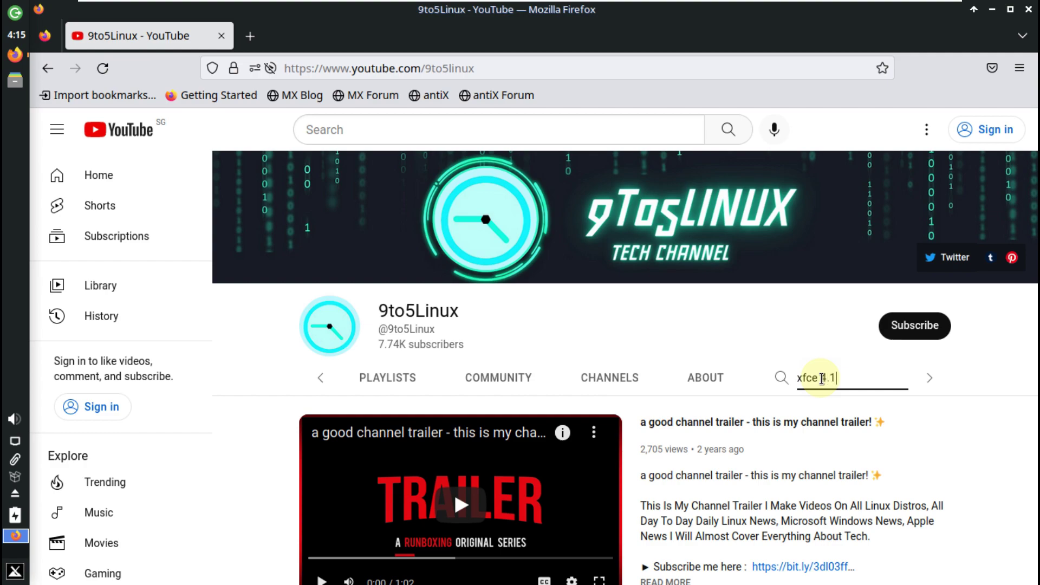
pyautogui.write('8')
pyautogui.press('Return')
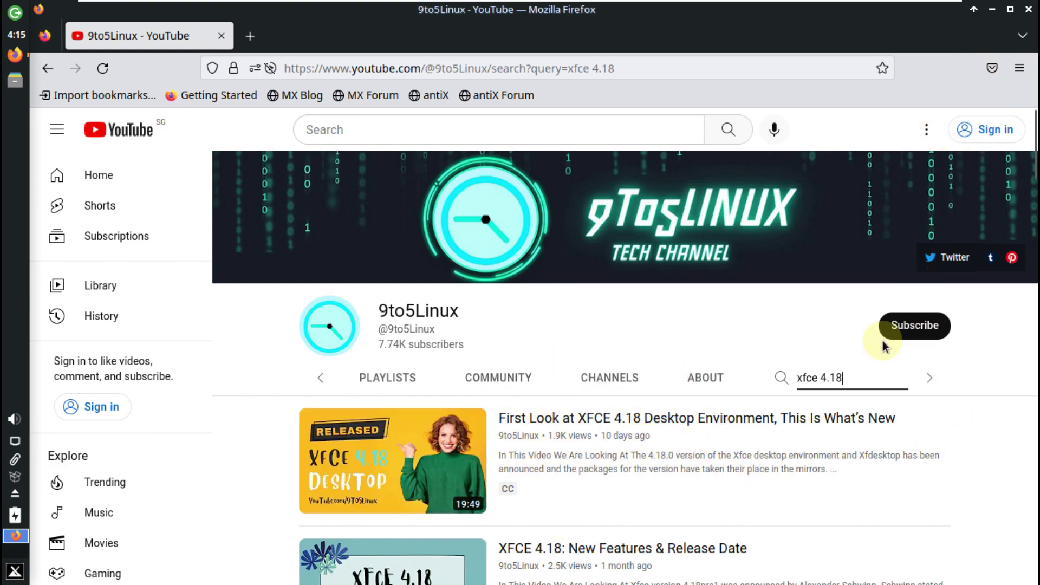
pyautogui.scroll(-3, 854, 399)
pyautogui.scroll(3, 869, 411)
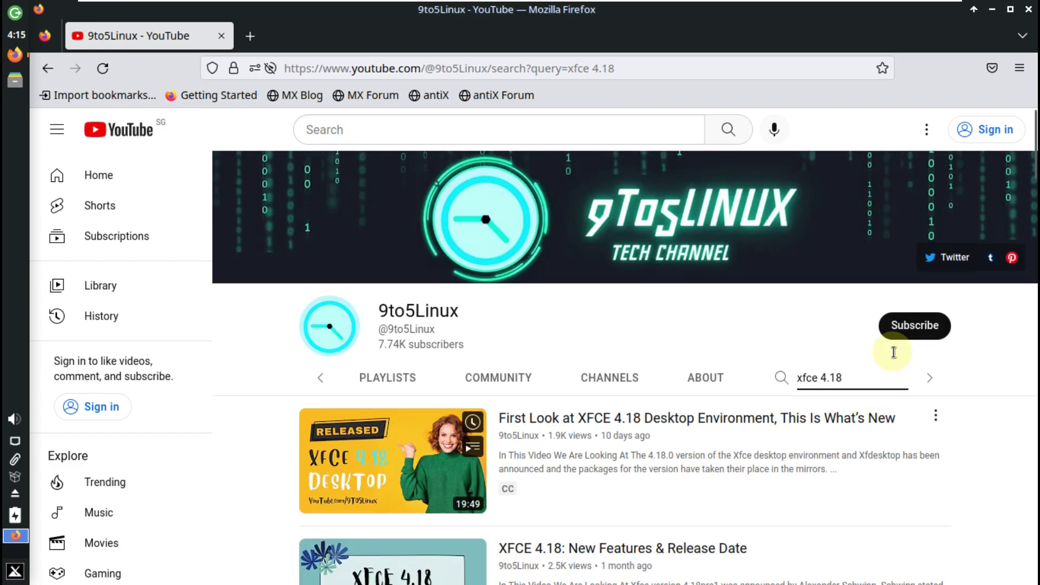
pyautogui.click(915, 325)
pyautogui.click(662, 303)
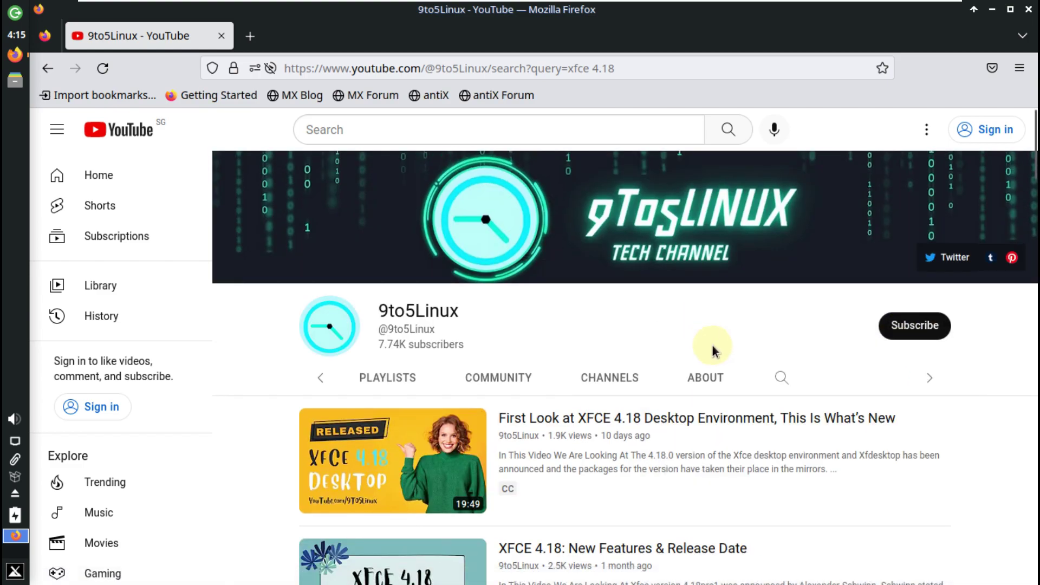
# Read the channel's About description, highlighting the sentence on daily uploads and a passage further down, and close the browser.
pyautogui.click(707, 372)
pyautogui.scroll(-2, 690, 373)
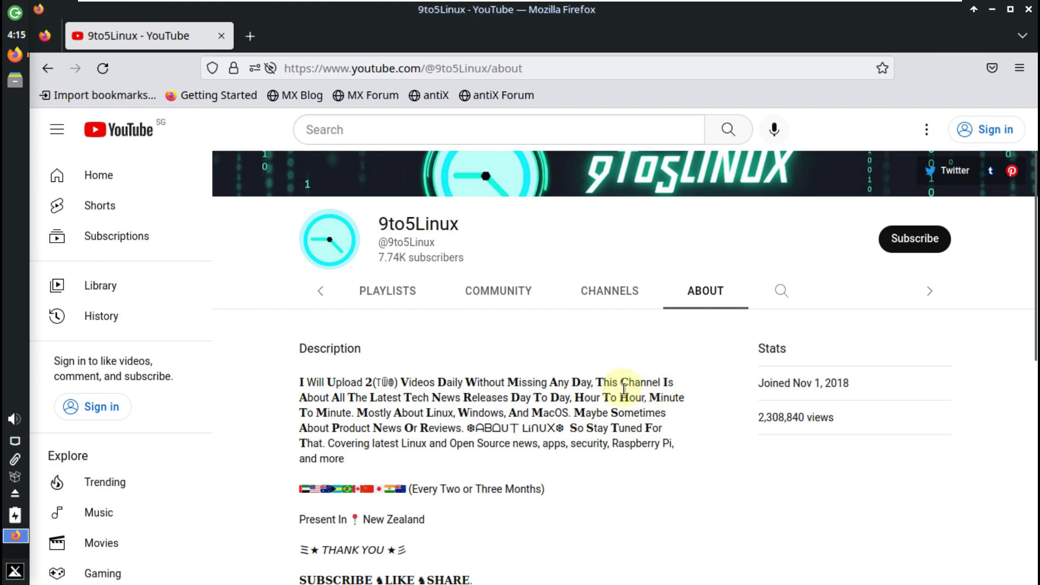
pyautogui.moveTo(592, 382); pyautogui.dragTo(309, 386)
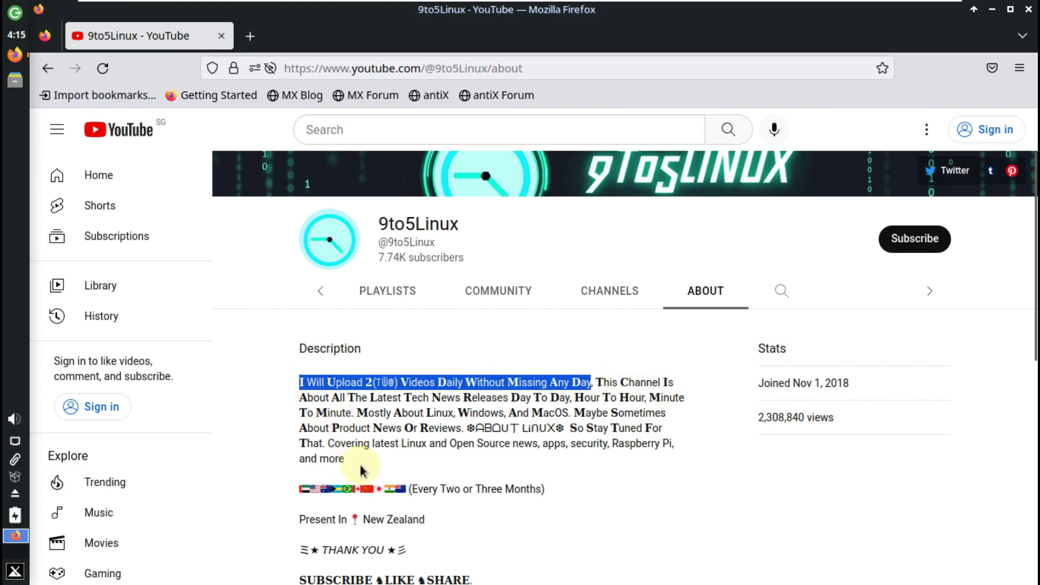
pyautogui.scroll(-4, 360, 466)
pyautogui.moveTo(301, 403); pyautogui.dragTo(529, 543)
pyautogui.click(1028, 9)
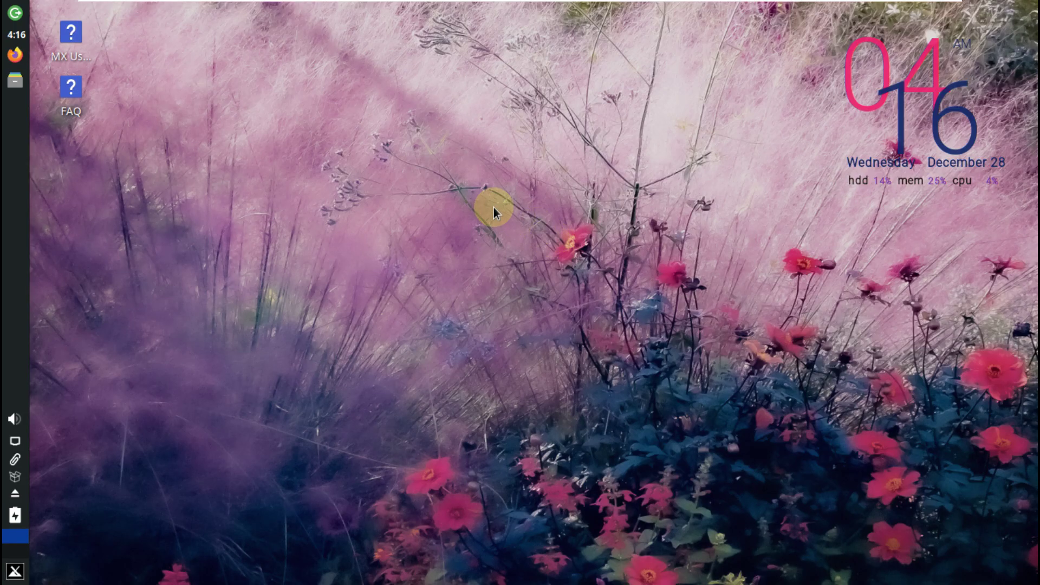
pyautogui.rightClick(491, 206)
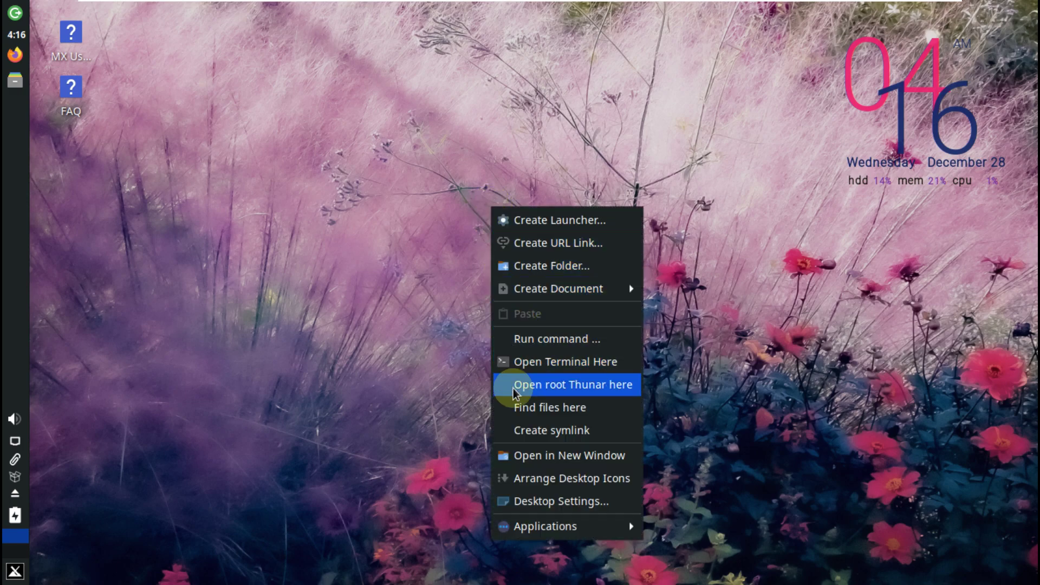
pyautogui.click(206, 464)
# Take a region screenshot around the two desktop icons with mouse pointer capture enabled, and save it as Screenshot_2022-12-28_04-16-24.png in Pictures.
pyautogui.click(15, 571)
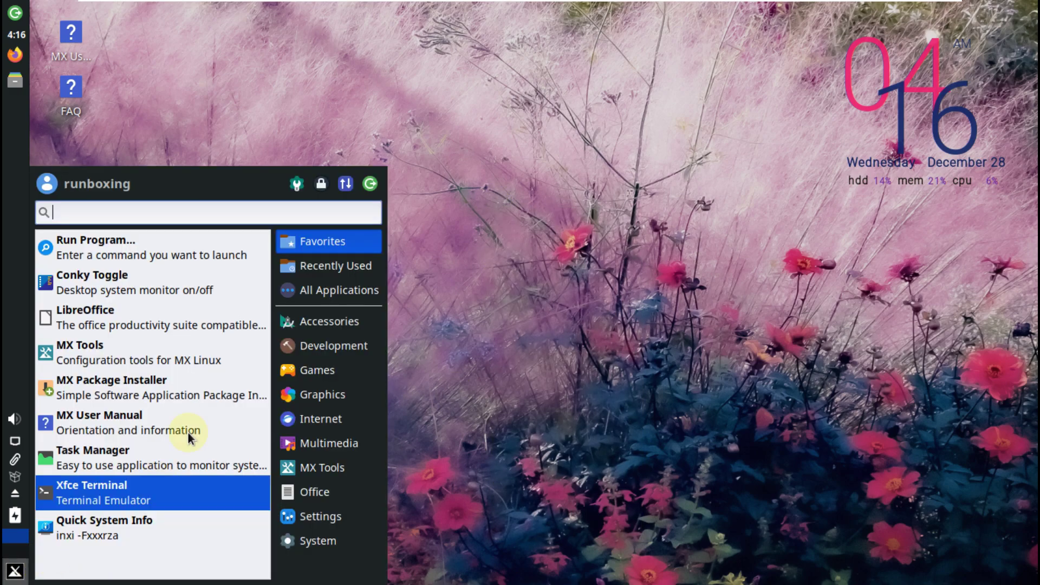
pyautogui.write('sc')
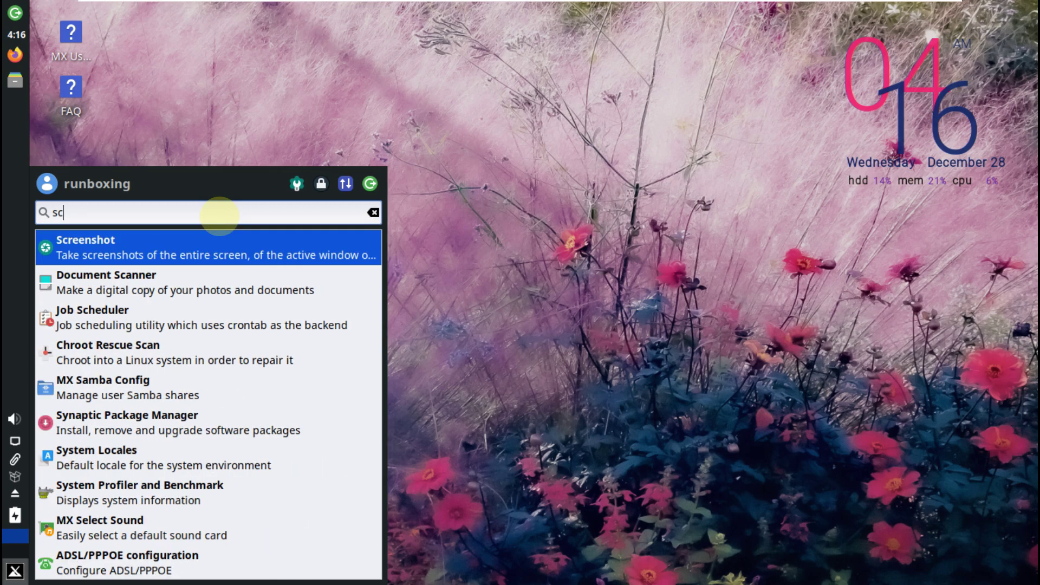
pyautogui.click(201, 255)
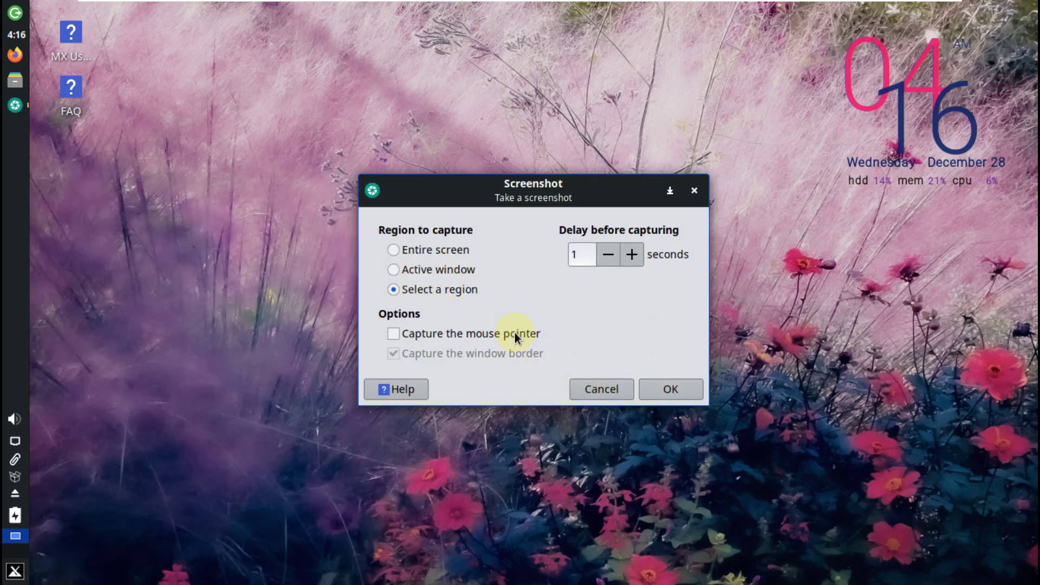
pyautogui.click(683, 398)
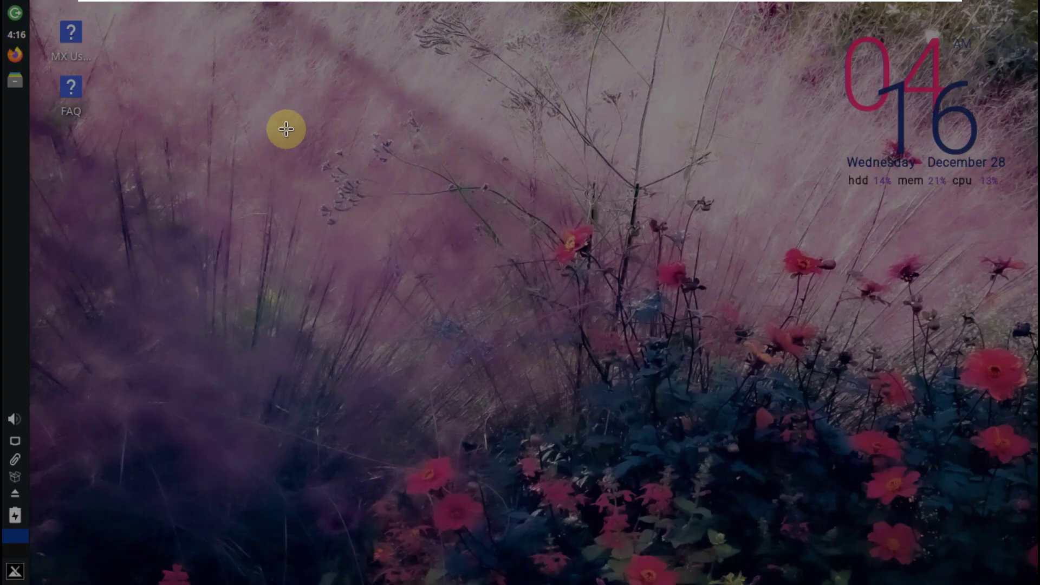
pyautogui.moveTo(45, 13); pyautogui.dragTo(269, 185)
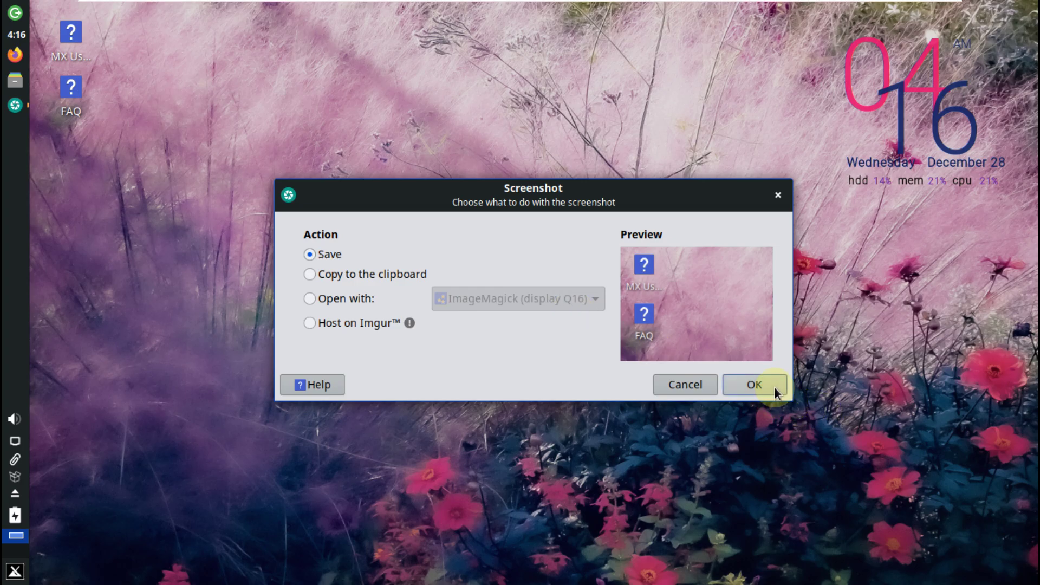
pyautogui.click(774, 387)
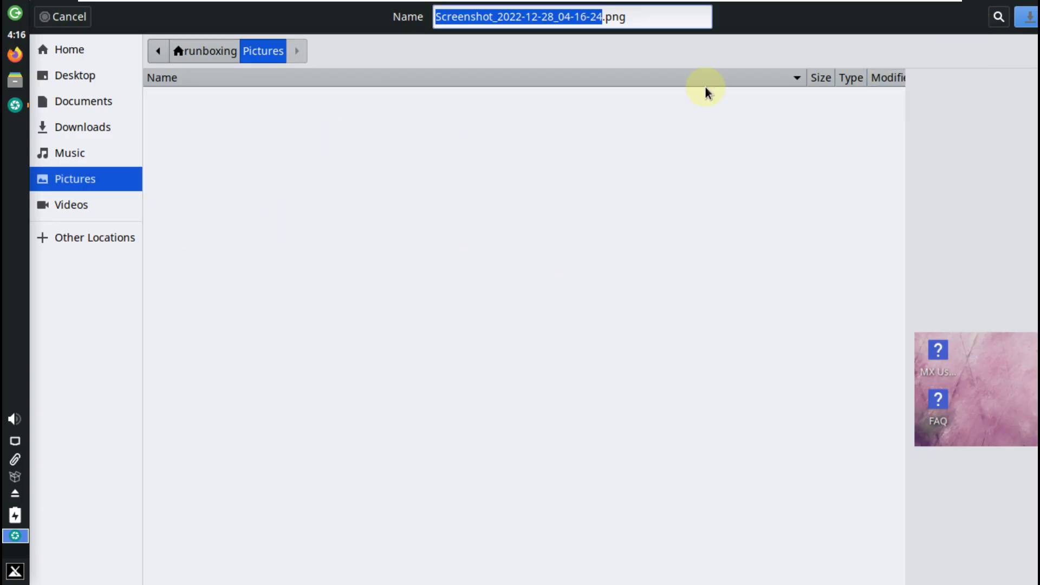
pyautogui.click(1019, 24)
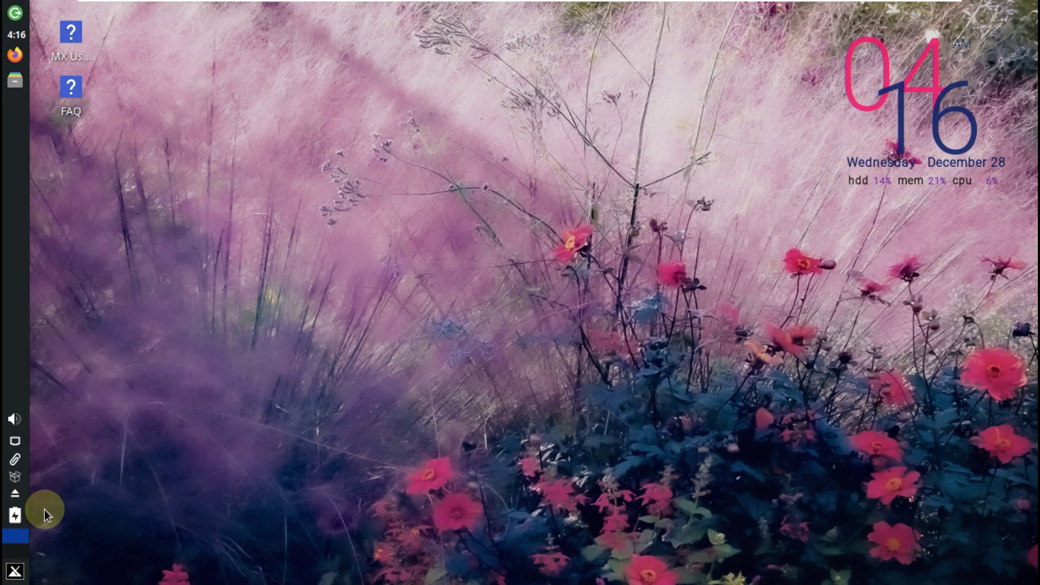
# Take a tall region screenshot covering the desktop clock and the flowers below it, and save it as Screenshot_2022-12-28_04-16-43.png in Pictures.
pyautogui.click(15, 571)
pyautogui.write('sc')
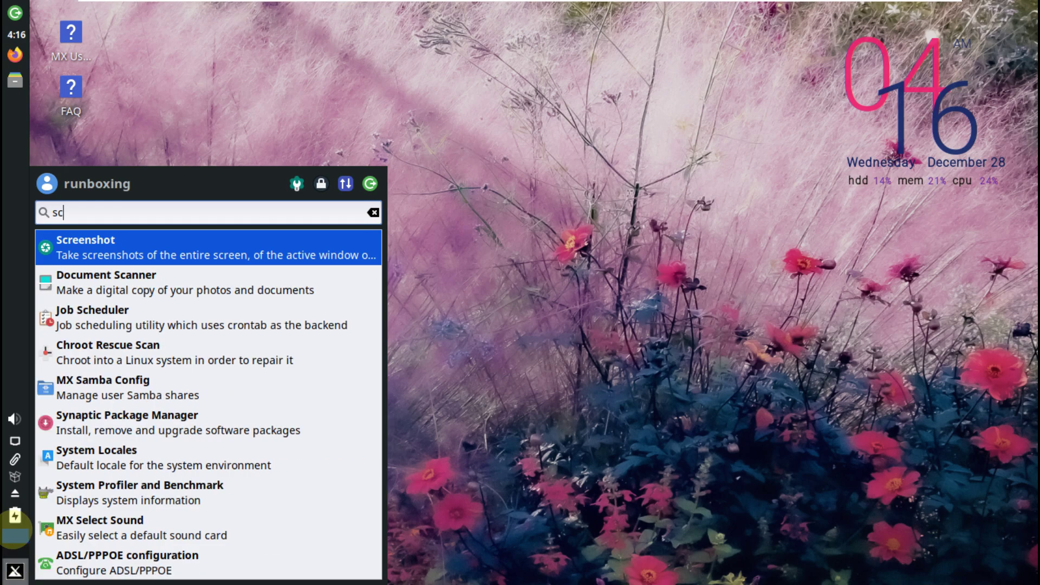
pyautogui.click(108, 252)
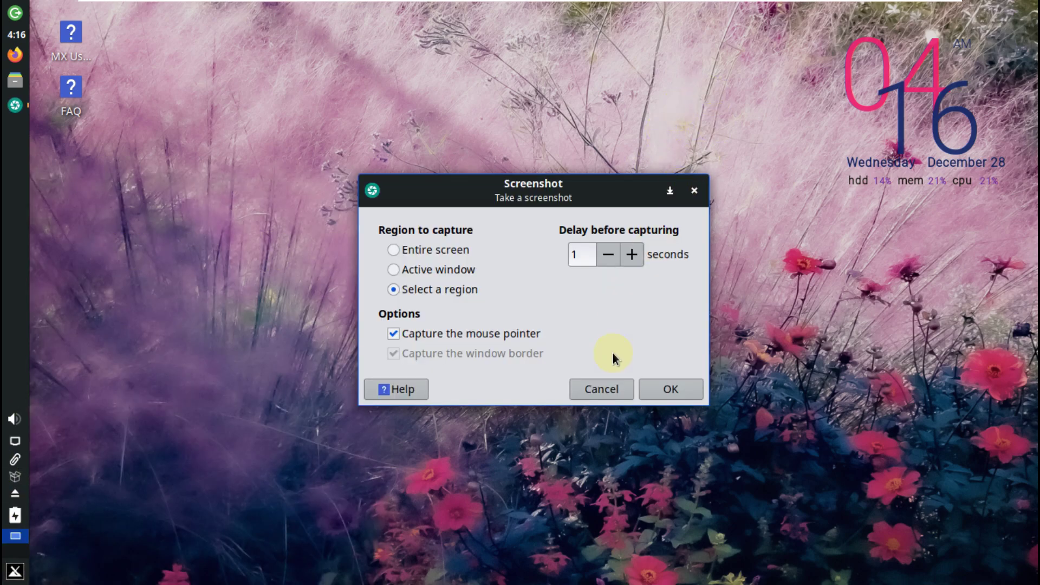
pyautogui.click(655, 389)
pyautogui.moveTo(809, 17); pyautogui.dragTo(1015, 447)
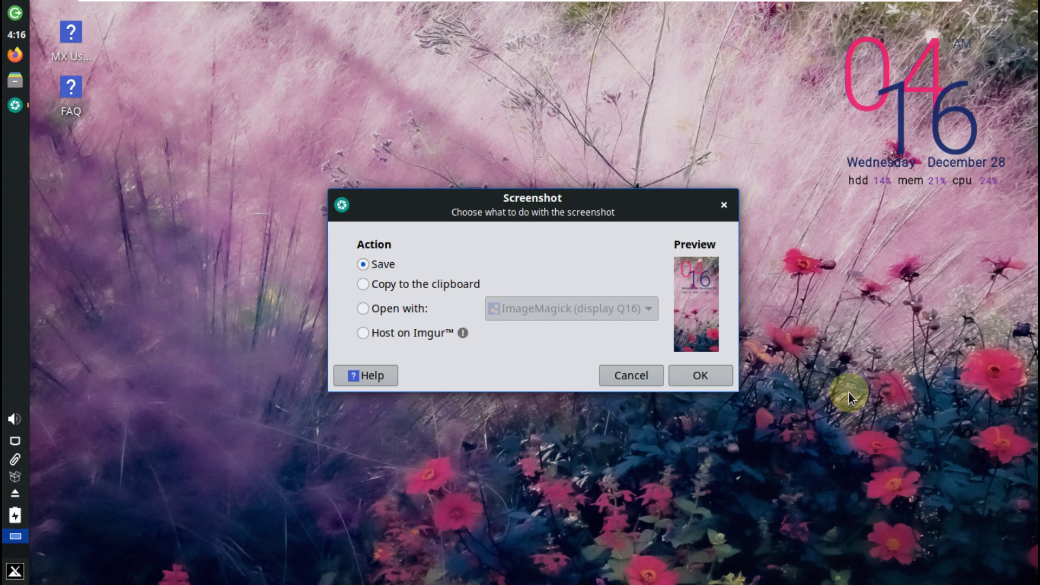
pyautogui.click(729, 374)
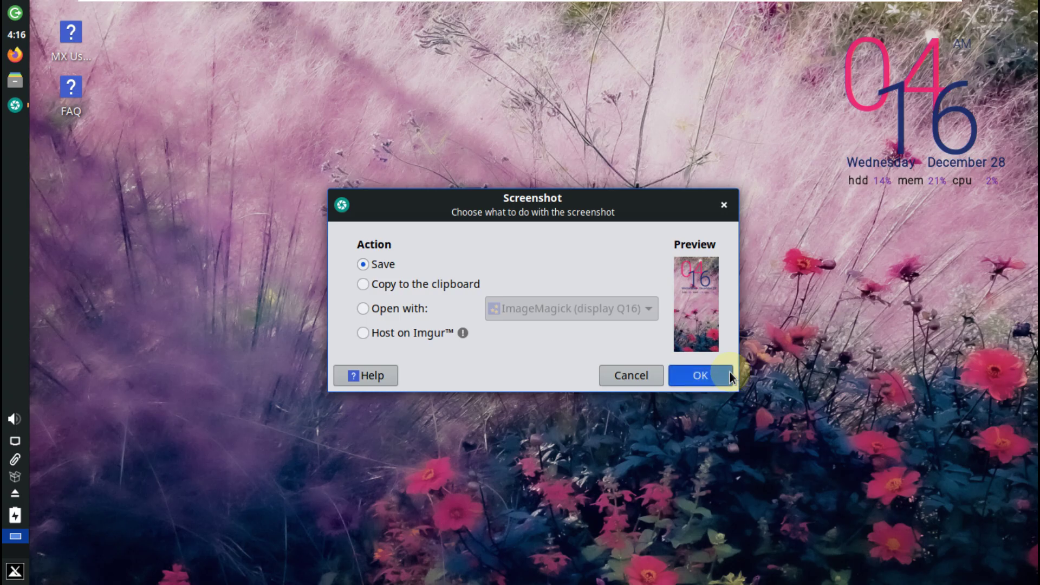
pyautogui.click(1020, 19)
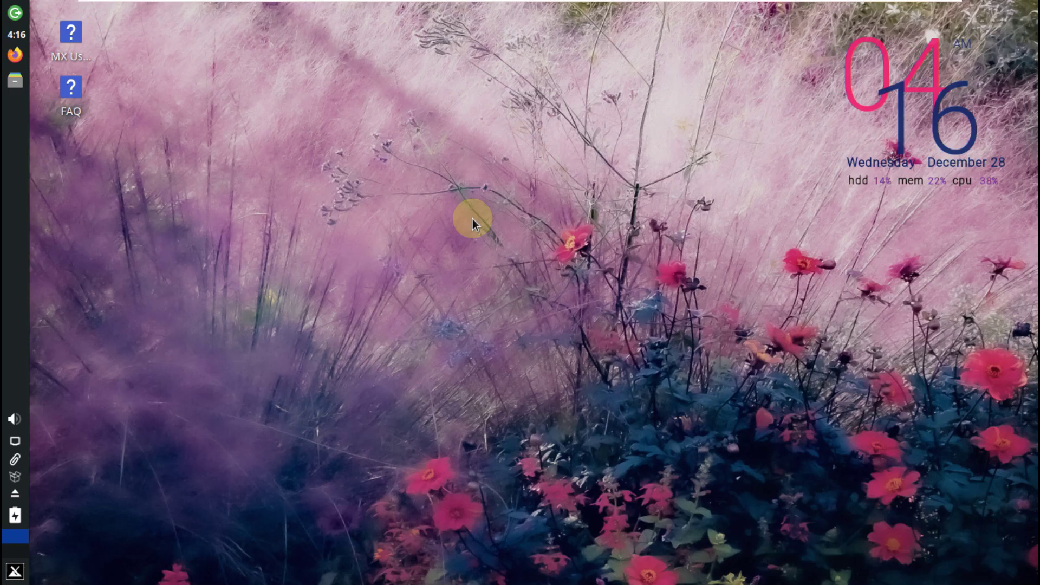
# Switch to the Thunar file manager and open the Pictures folder.
pyautogui.click(23, 90)
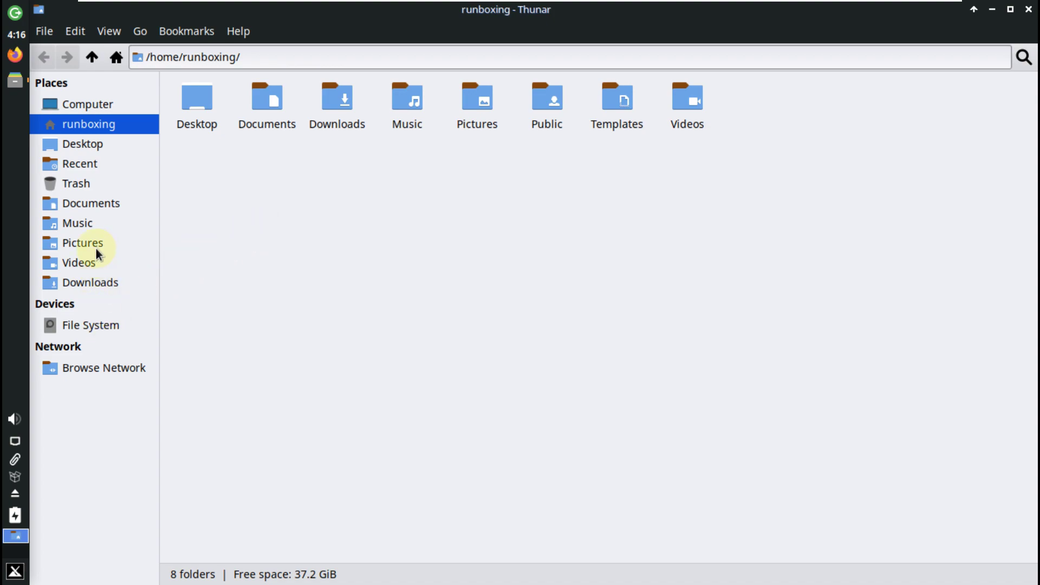
pyautogui.click(97, 242)
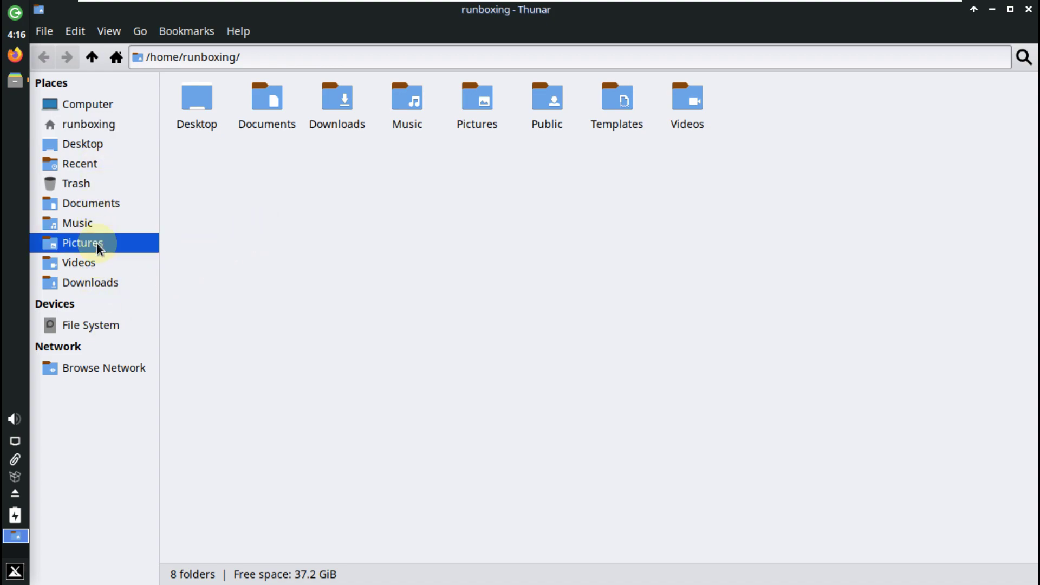
pyautogui.click(194, 33)
pyautogui.click(193, 32)
pyautogui.click(72, 33)
# Look through the Pictures folder's properties and assign the green puzzle-piece emblem to the folder.
pyautogui.moveTo(42, 38)
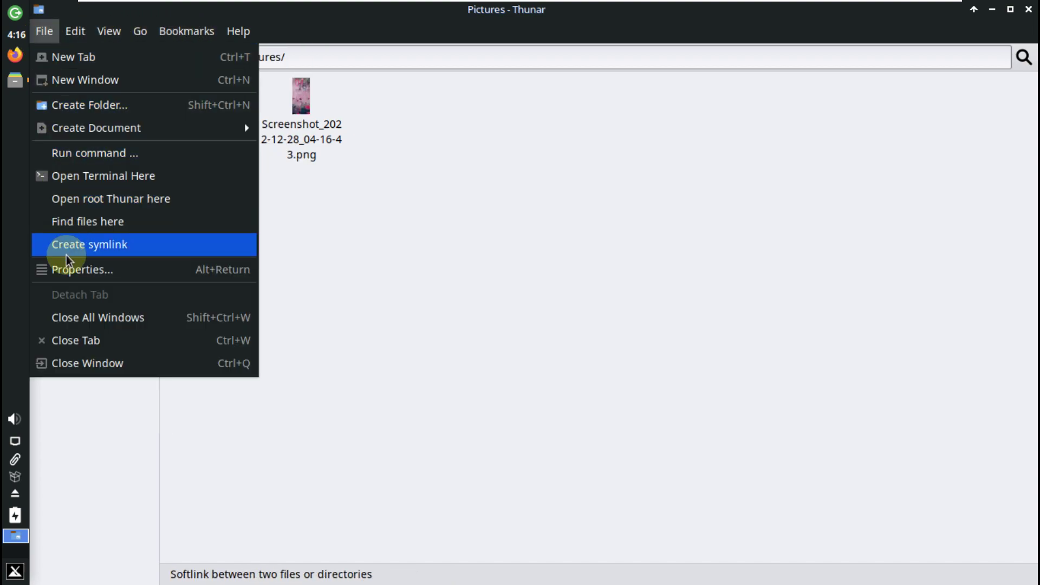
pyautogui.click(66, 270)
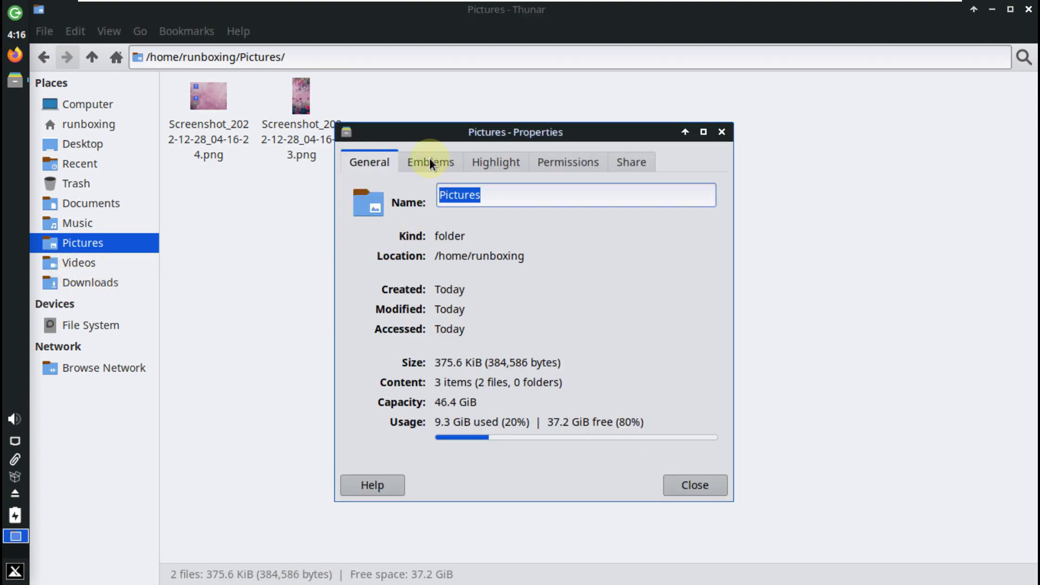
pyautogui.click(430, 158)
pyautogui.click(479, 161)
pyautogui.click(559, 155)
pyautogui.click(477, 162)
pyautogui.click(434, 164)
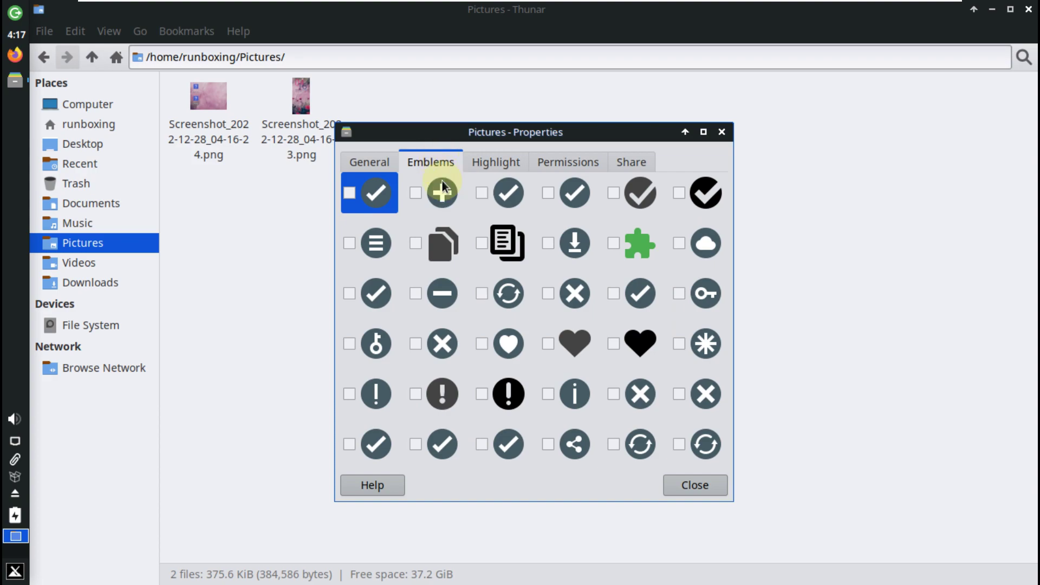
pyautogui.click(613, 243)
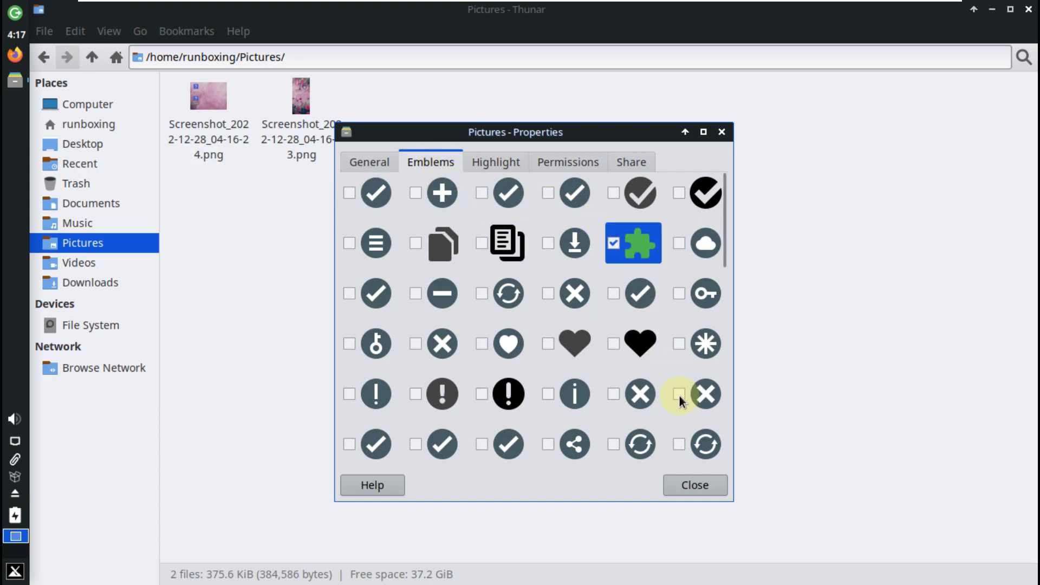
pyautogui.click(695, 484)
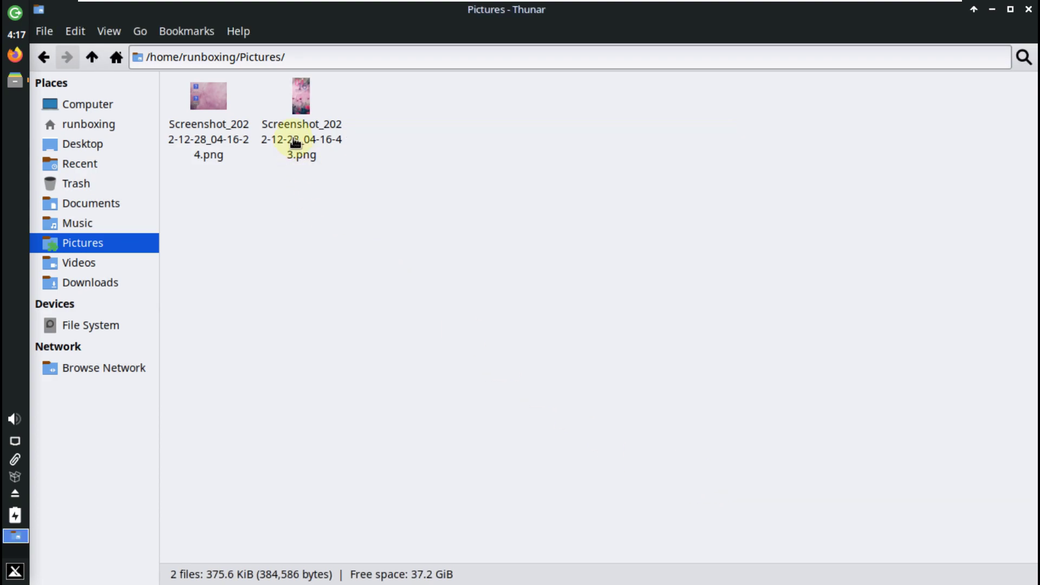
# Review the file manager preferences for side pane, behavior, advanced options, shortcuts and display.
pyautogui.click(295, 143)
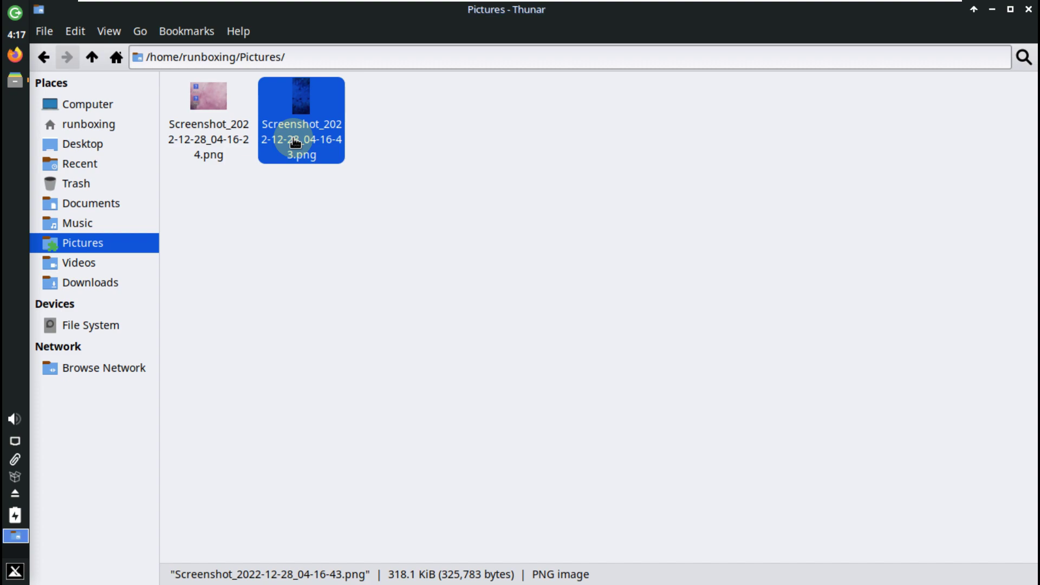
pyautogui.click(75, 31)
pyautogui.click(119, 412)
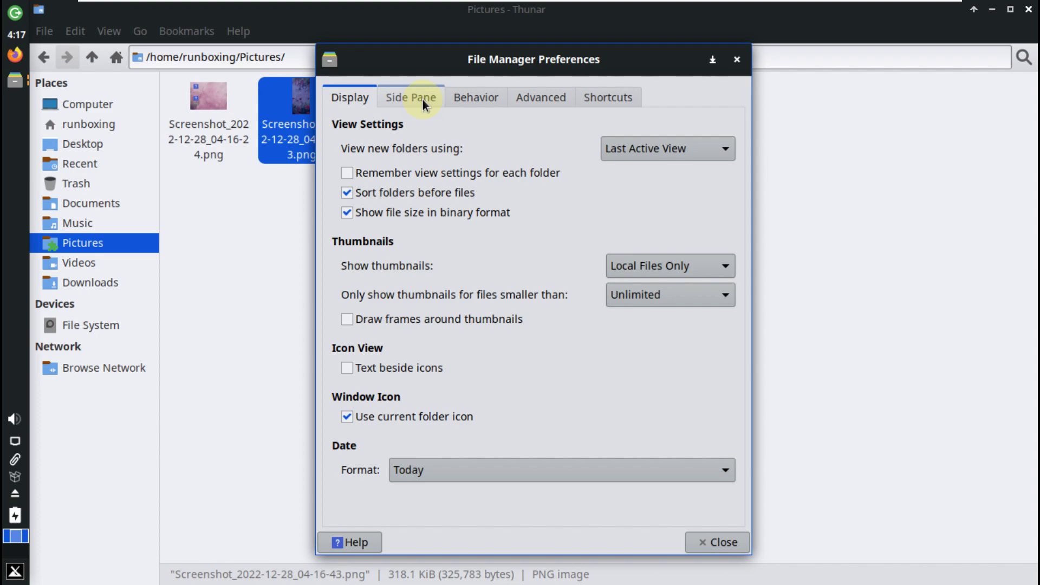
pyautogui.click(422, 100)
pyautogui.click(486, 99)
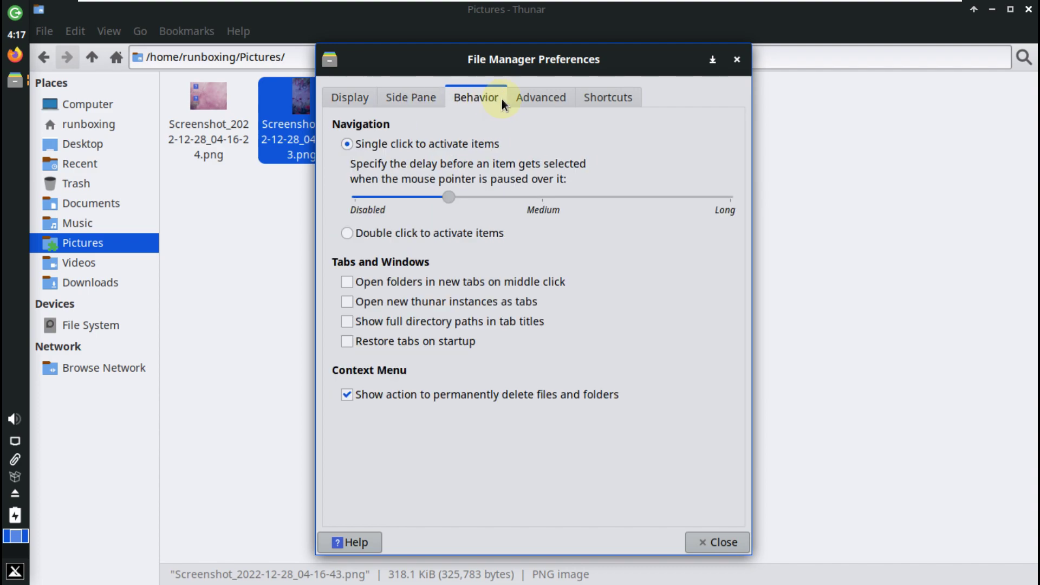
pyautogui.click(525, 95)
pyautogui.click(612, 95)
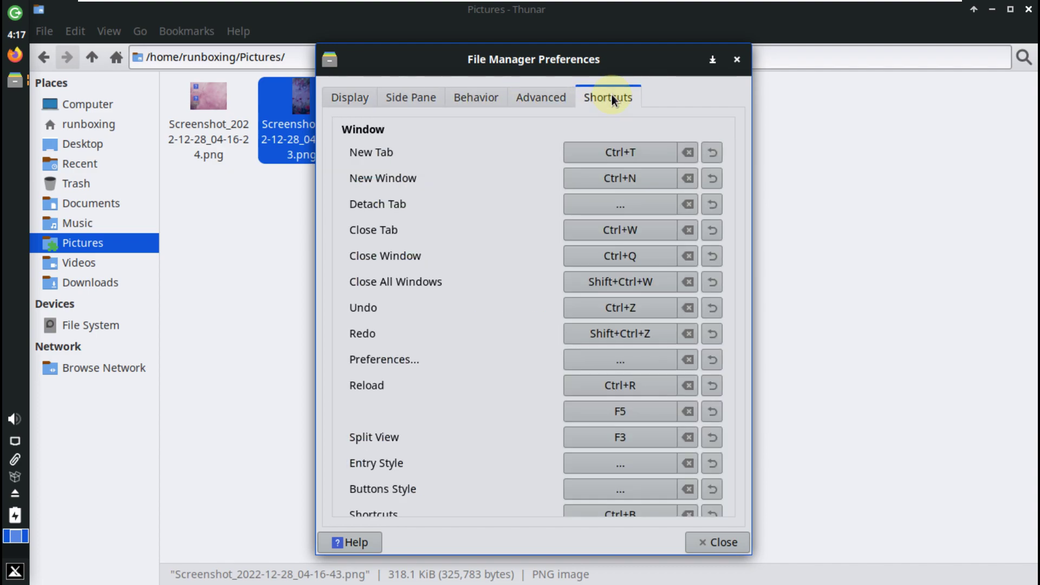
pyautogui.click(357, 98)
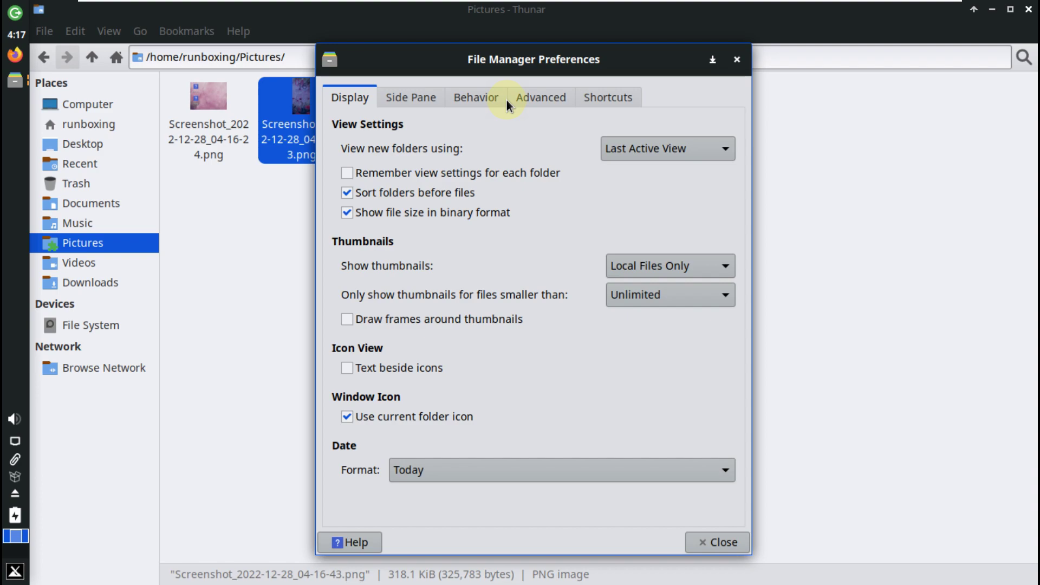
# Close the file manager preferences, enable the image preview in the side pane and preview both screenshots in the Pictures folder.
pyautogui.click(732, 60)
pyautogui.click(44, 31)
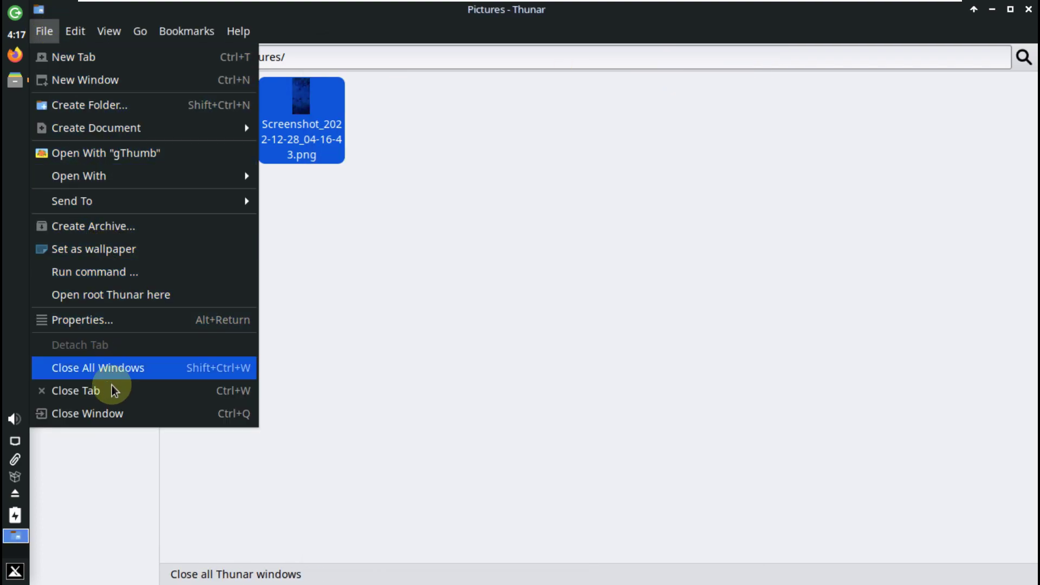
pyautogui.moveTo(81, 35)
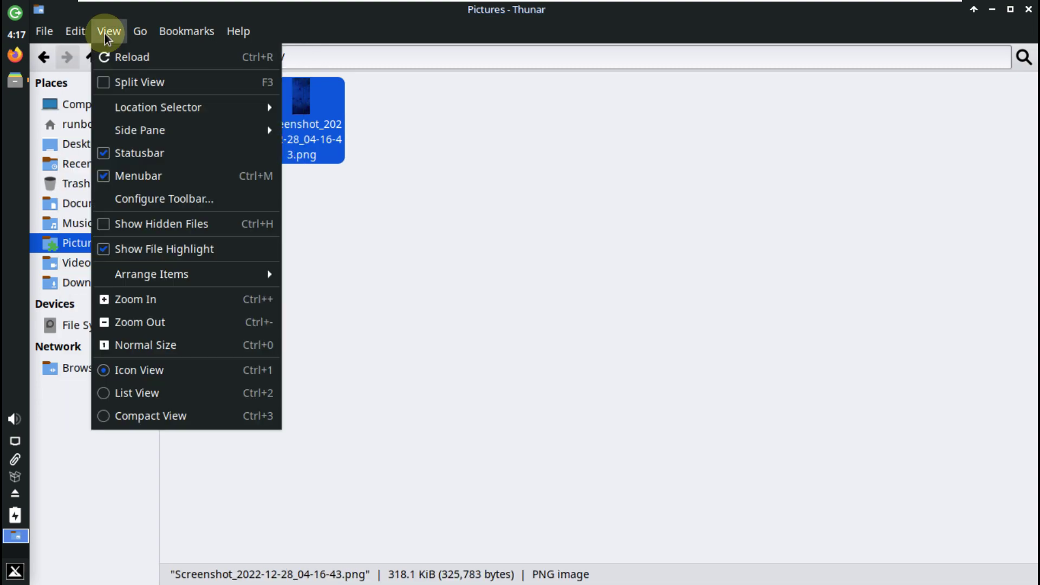
pyautogui.moveTo(135, 136)
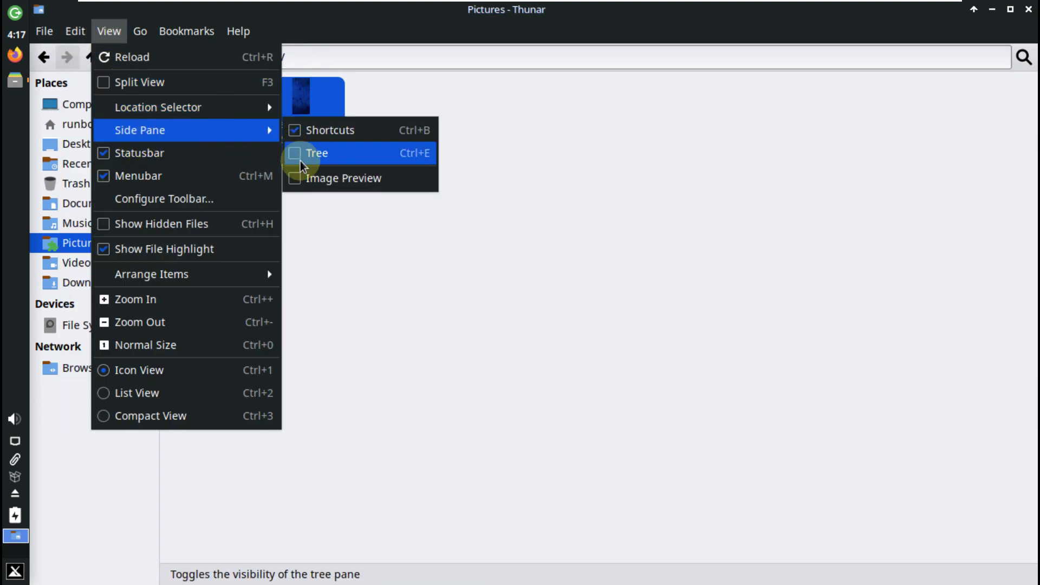
pyautogui.click(300, 181)
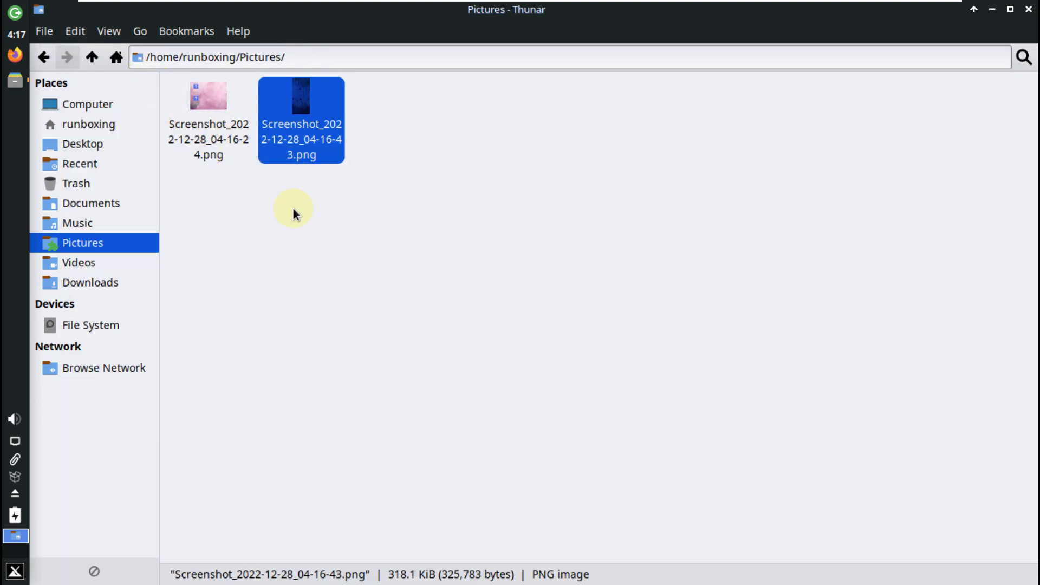
pyautogui.click(320, 268)
pyautogui.click(296, 138)
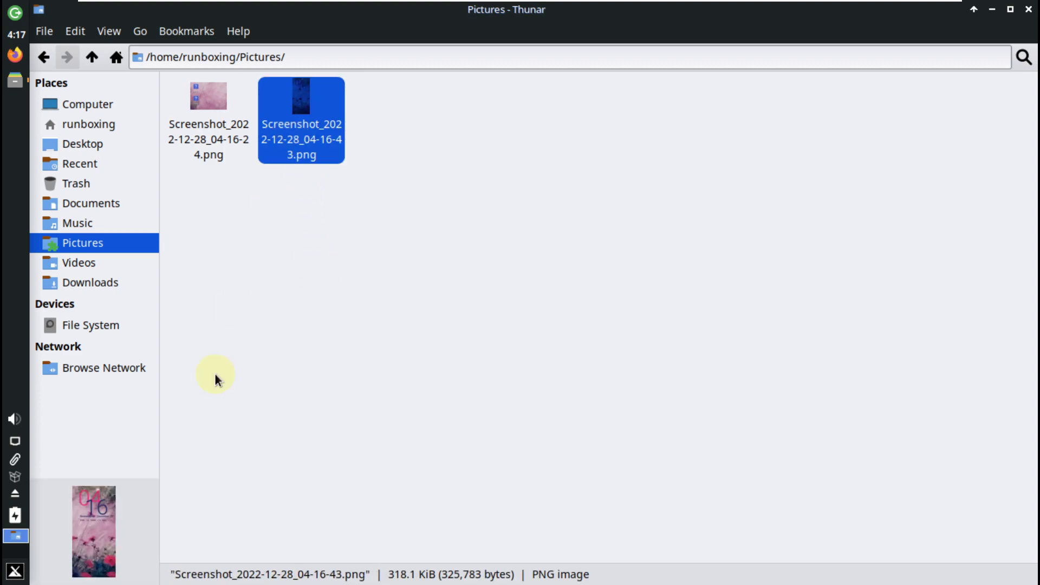
pyautogui.click(220, 145)
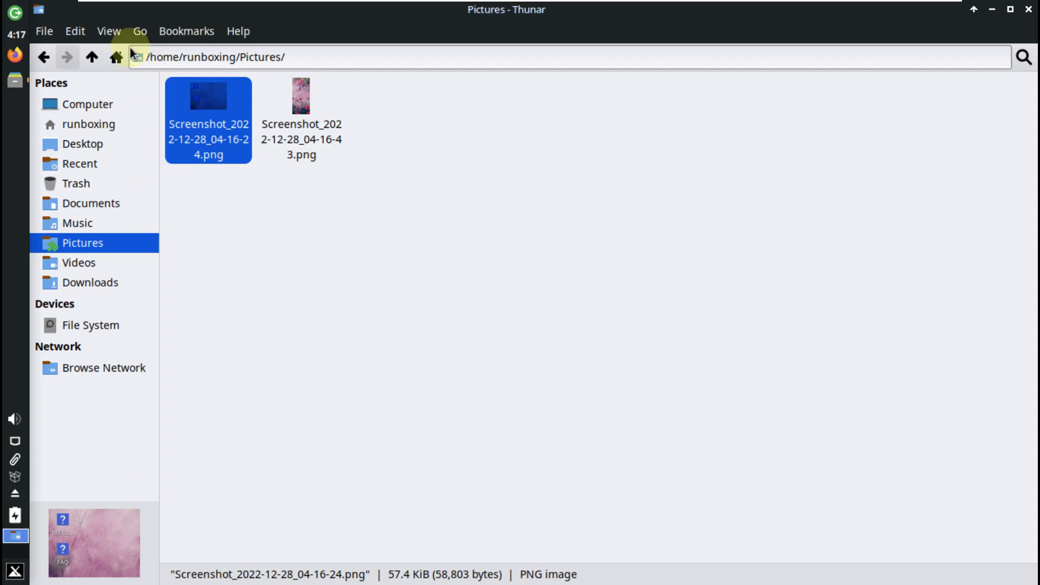
# Open the Pictures folder in a split view and switch the side pane from shortcuts to the folder tree.
pyautogui.click(111, 32)
pyautogui.click(141, 89)
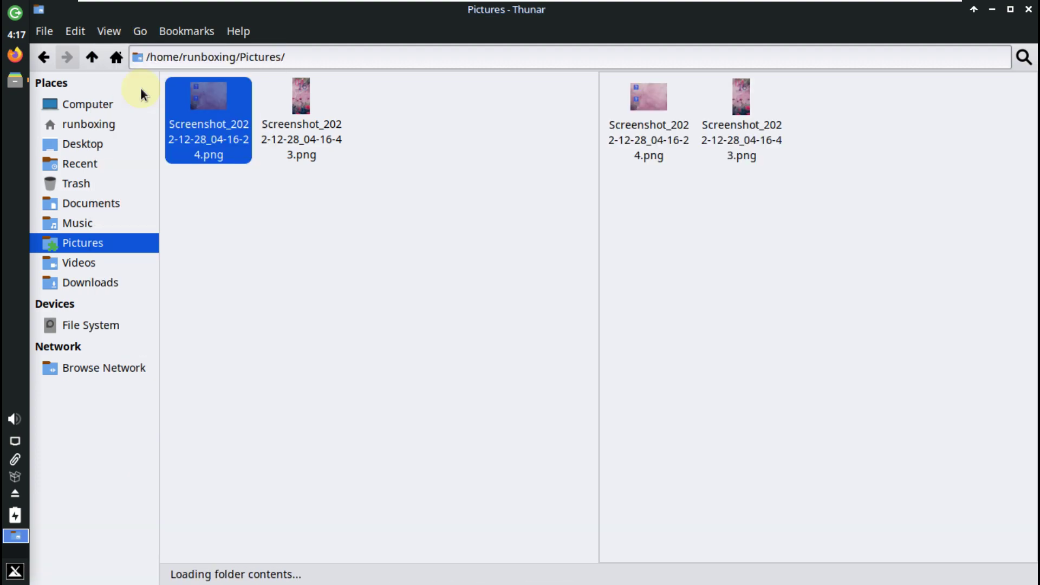
pyautogui.click(111, 31)
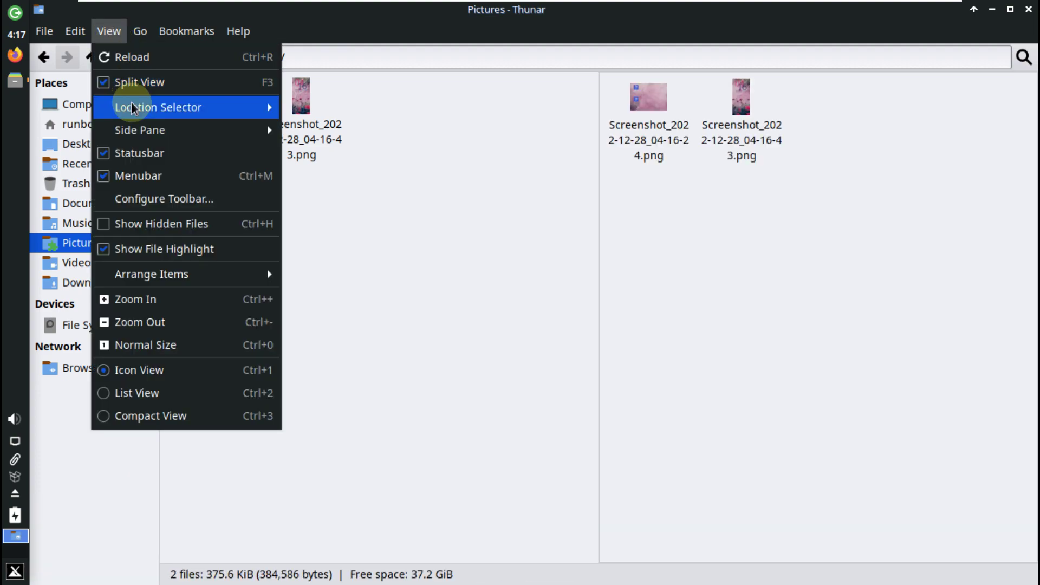
pyautogui.moveTo(177, 130)
pyautogui.click(293, 156)
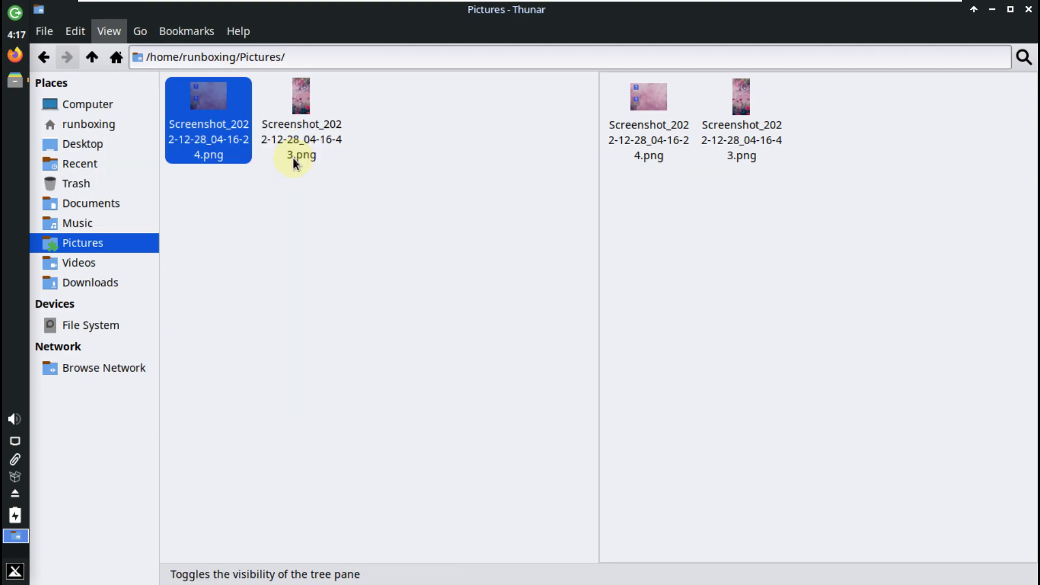
# Turn the side pane's image preview back on and preview the screenshots from both split panes.
pyautogui.click(114, 32)
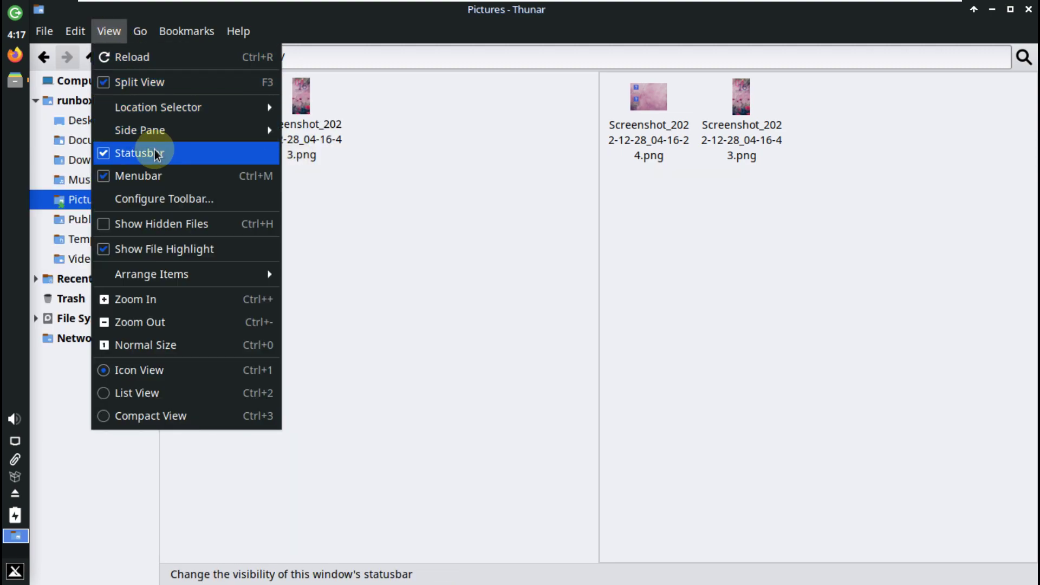
pyautogui.moveTo(225, 132)
pyautogui.click(297, 178)
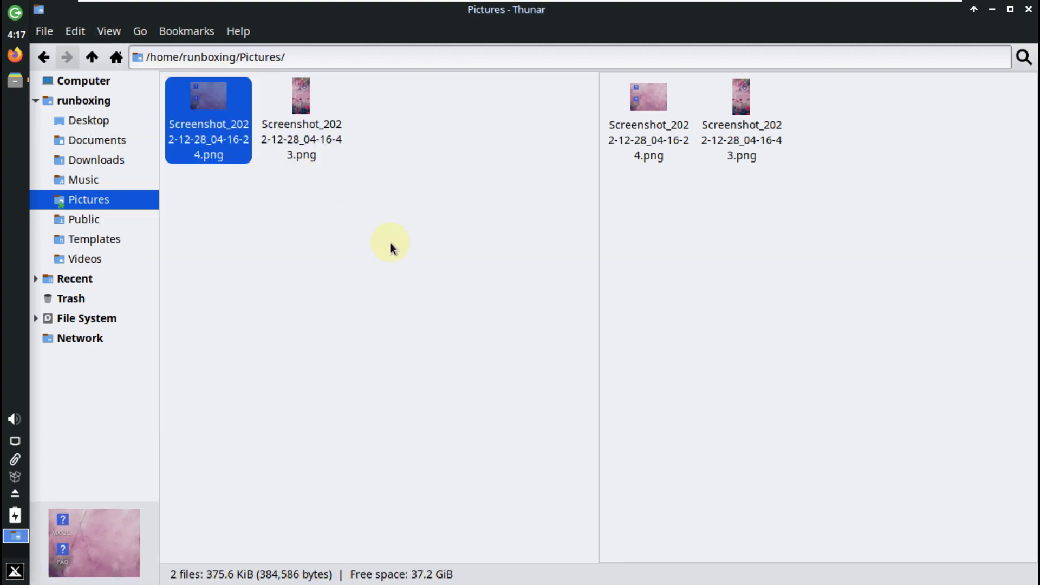
pyautogui.click(651, 120)
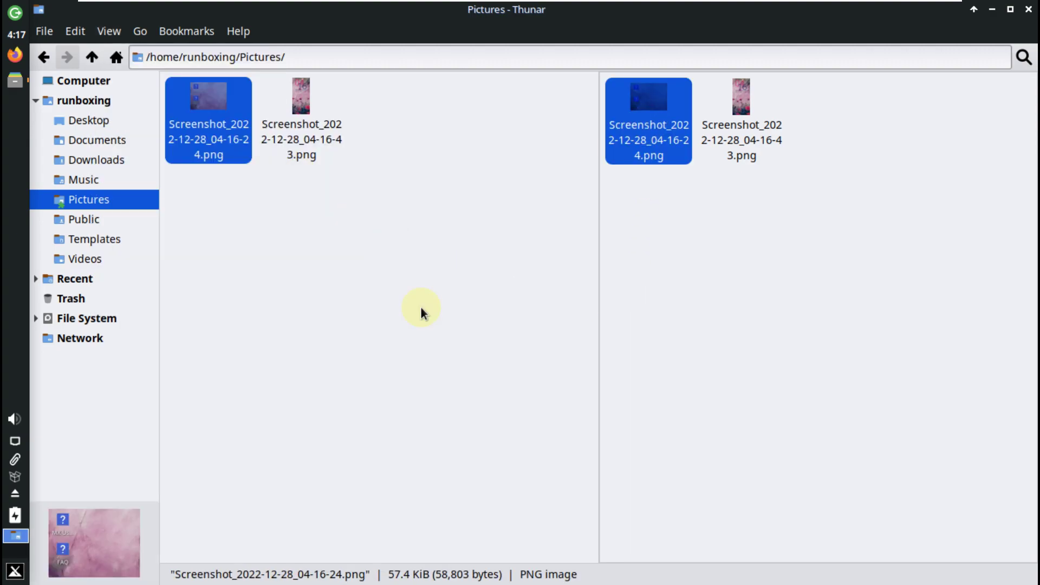
pyautogui.click(340, 353)
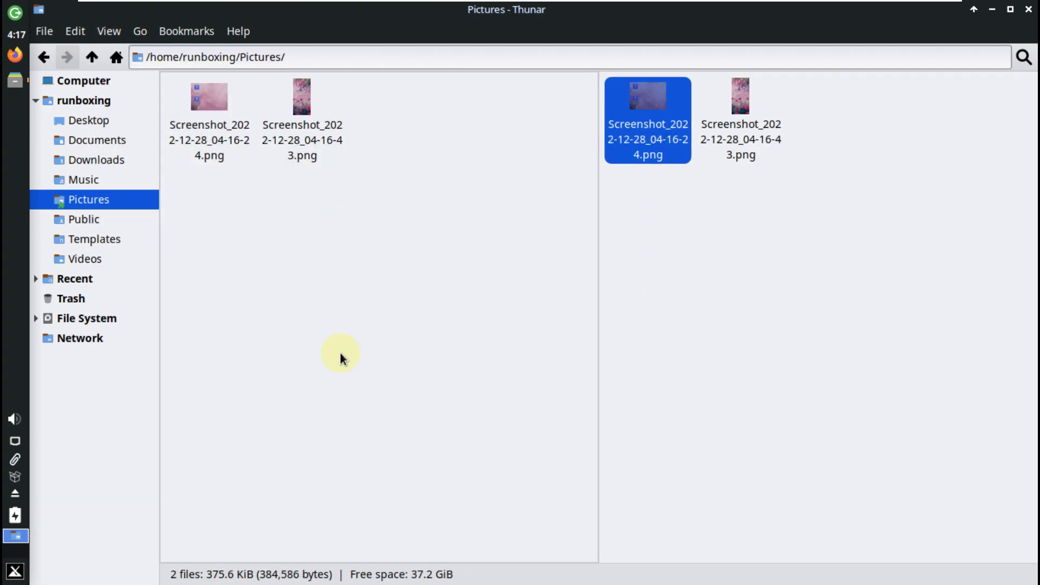
pyautogui.click(209, 133)
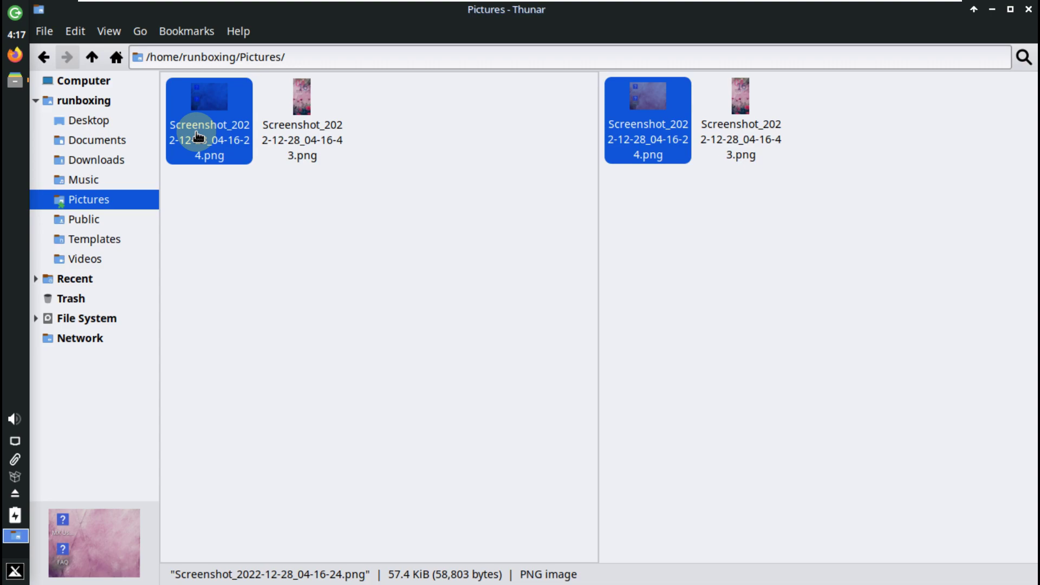
pyautogui.click(300, 155)
pyautogui.click(303, 417)
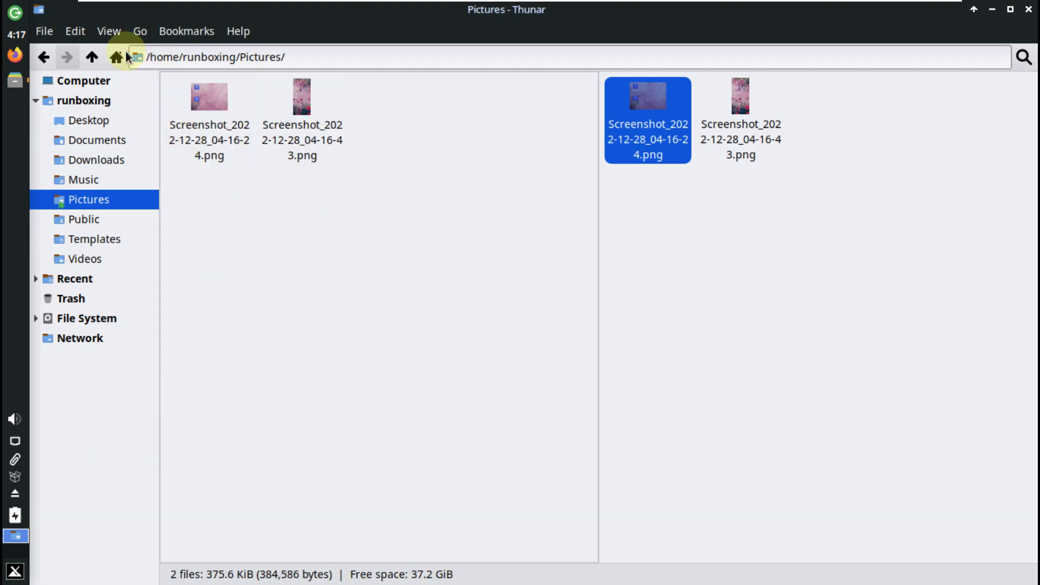
# Turn off the split view and select Screenshot_2022-12-28_04-16-24.png in the remaining pane.
pyautogui.click(109, 30)
pyautogui.click(565, 225)
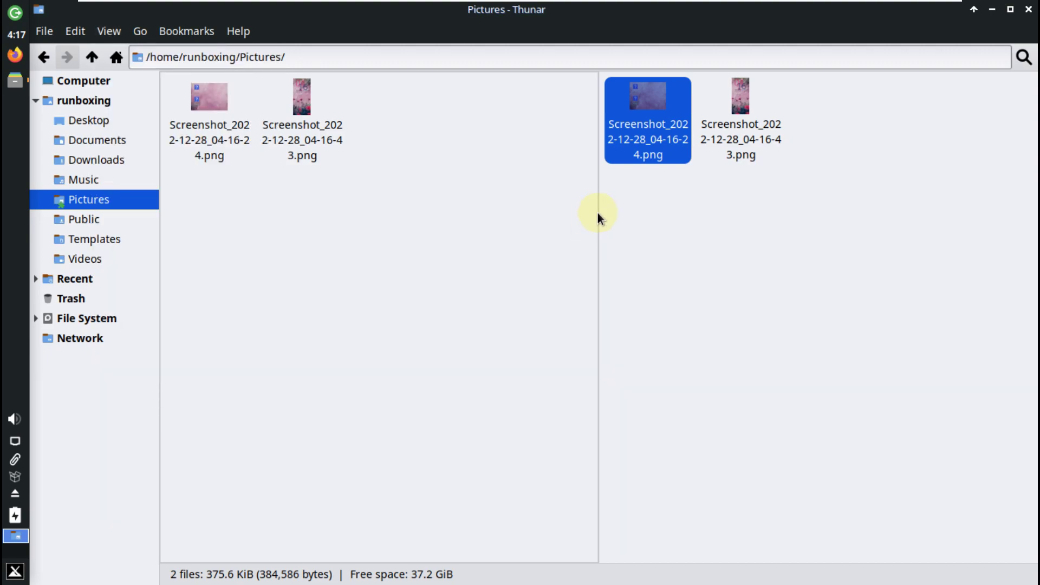
pyautogui.click(102, 32)
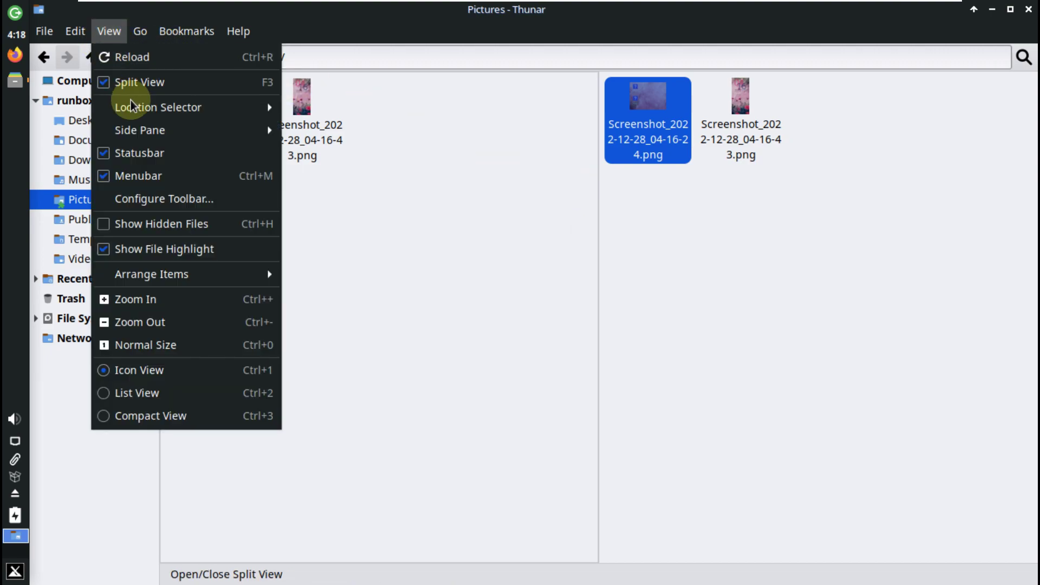
pyautogui.click(128, 82)
pyautogui.click(228, 130)
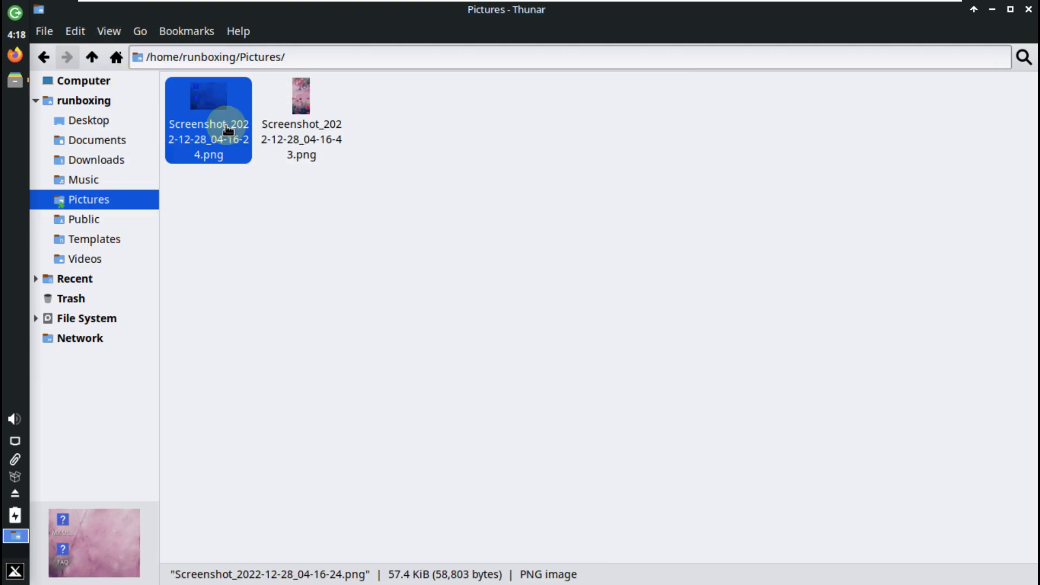
# Reopen the file manager preferences and review the side pane, behavior, advanced and shortcuts settings, closing them without changes.
pyautogui.click(109, 32)
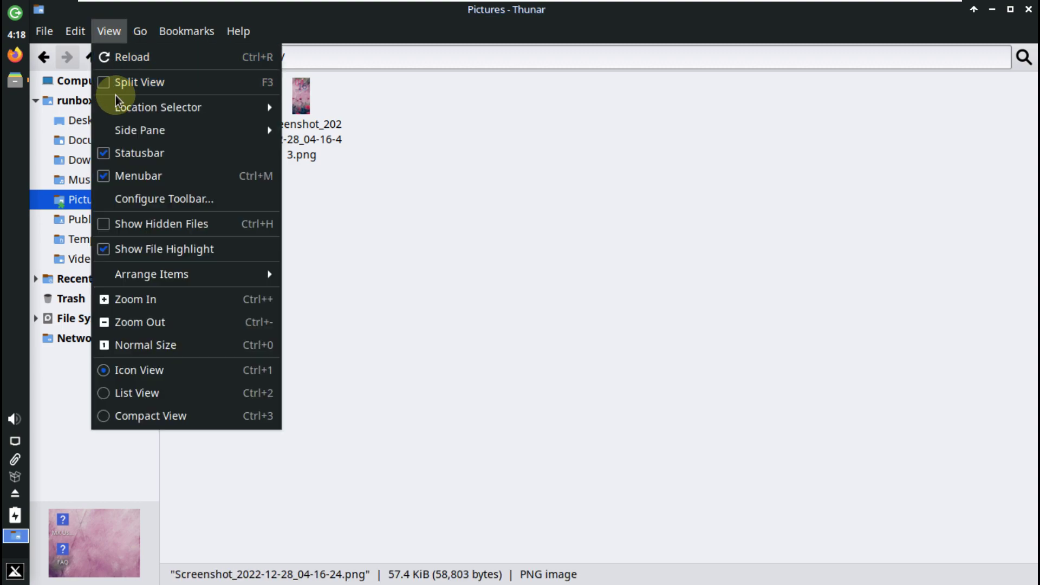
pyautogui.moveTo(66, 36)
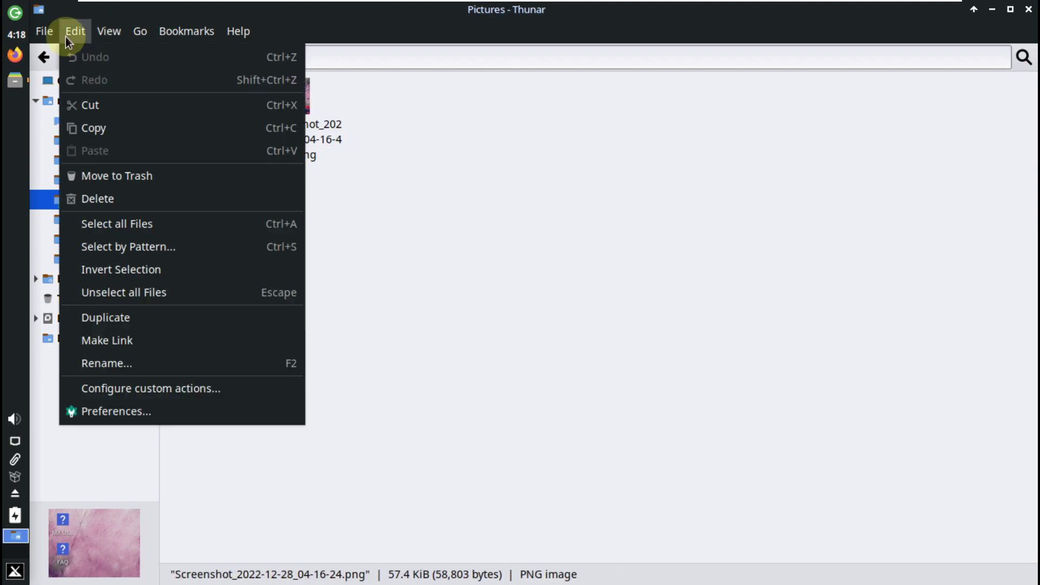
pyautogui.click(123, 417)
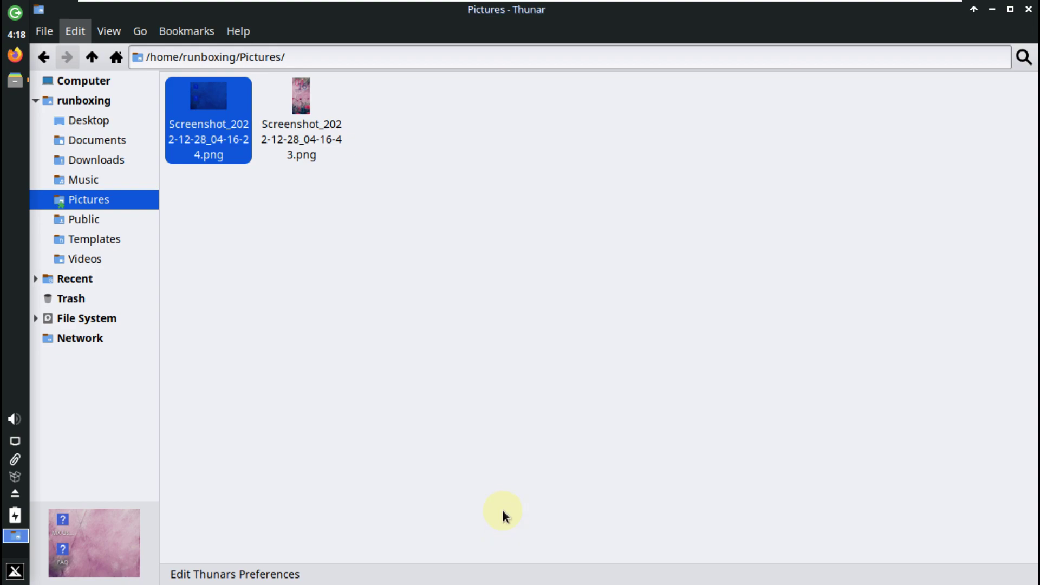
pyautogui.click(434, 100)
pyautogui.click(461, 98)
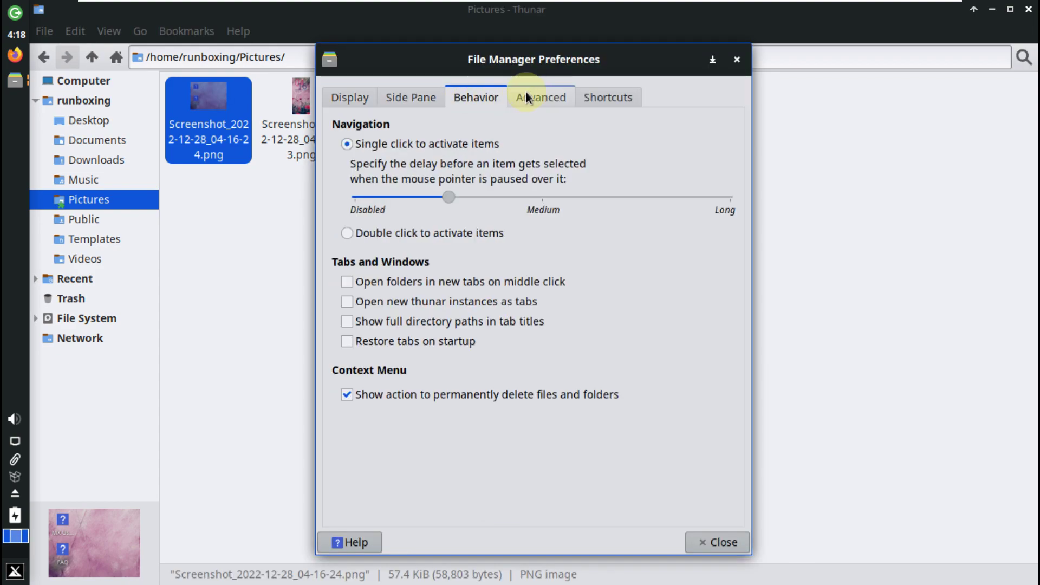
pyautogui.click(528, 94)
pyautogui.click(610, 93)
pyautogui.click(736, 59)
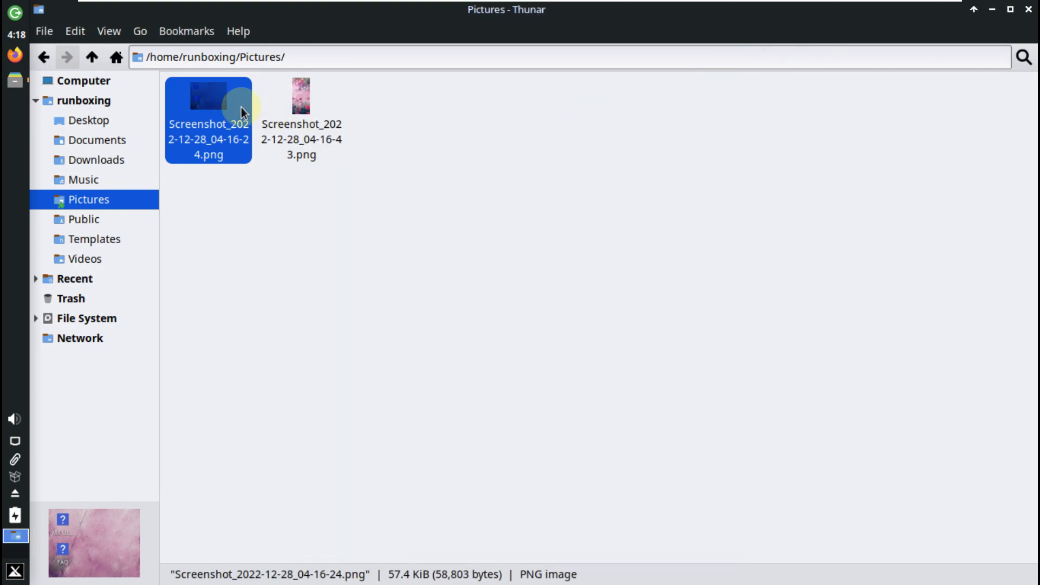
# Open the properties of Screenshot_2022-12-28_04-16-24.png, try several emblems and assign the solid black heart.
pyautogui.click(77, 31)
pyautogui.click(39, 33)
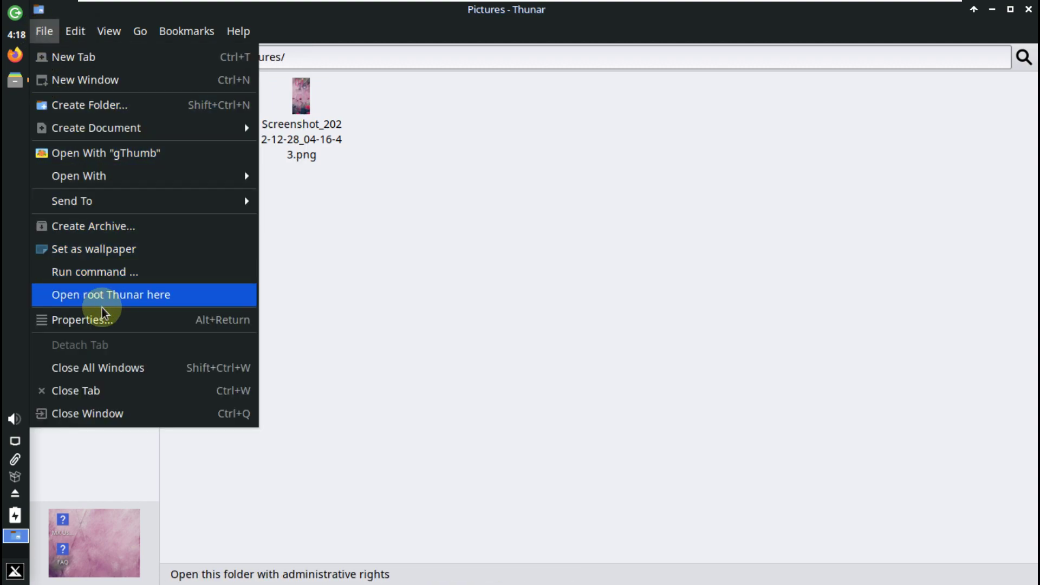
pyautogui.click(61, 320)
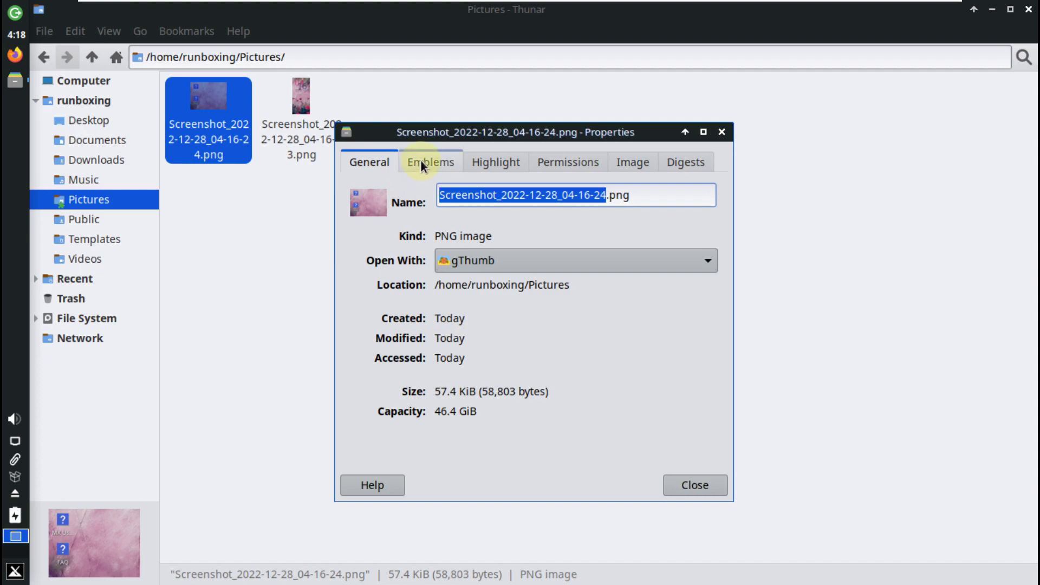
pyautogui.click(421, 162)
pyautogui.click(621, 247)
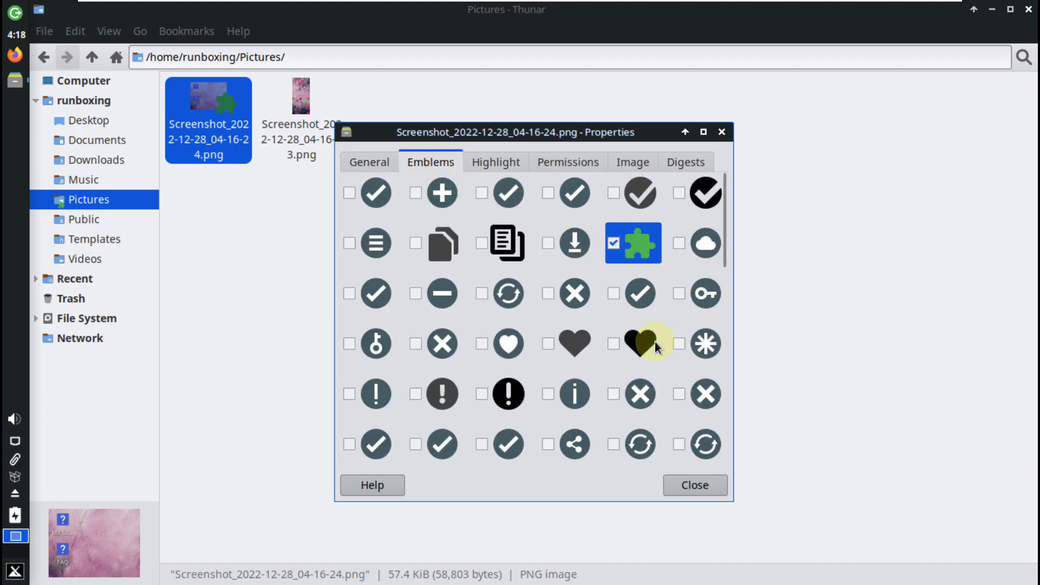
pyautogui.click(548, 193)
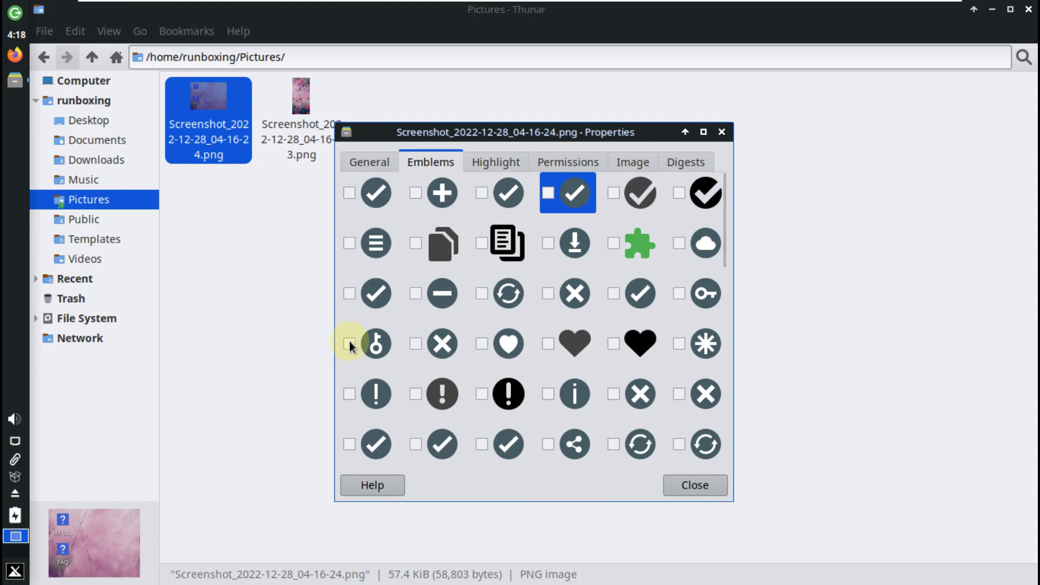
pyautogui.click(349, 344)
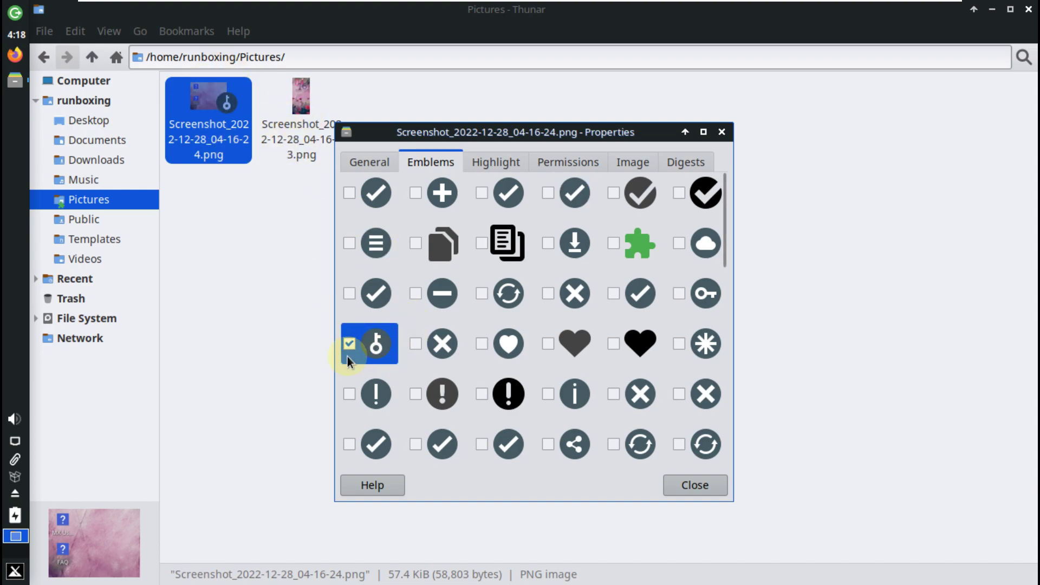
pyautogui.click(613, 344)
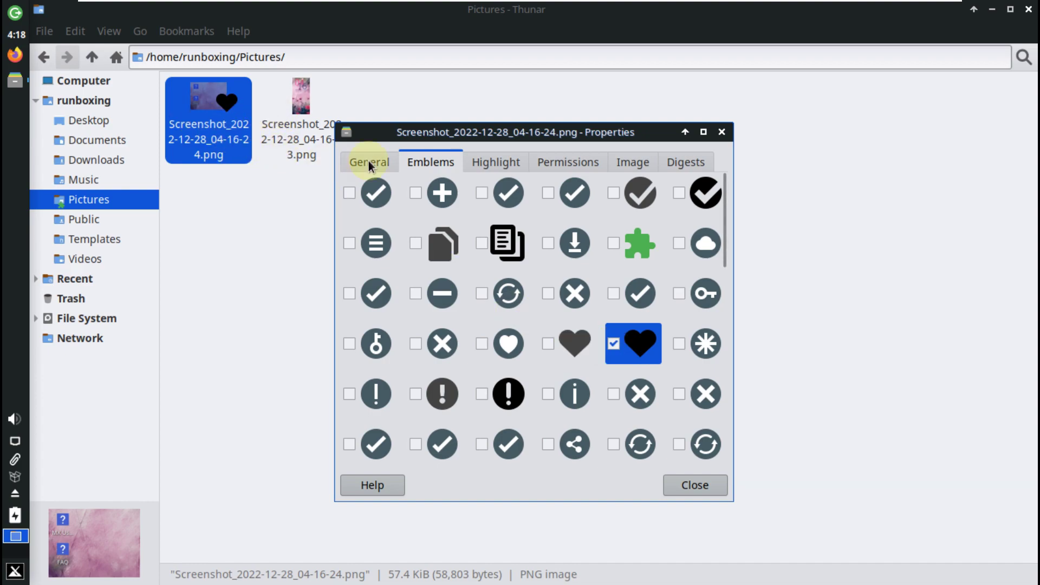
# Look at the screenshot's highlight options, picking yellow without applying it, and close the file properties after revisiting the emblems.
pyautogui.click(494, 162)
pyautogui.click(462, 212)
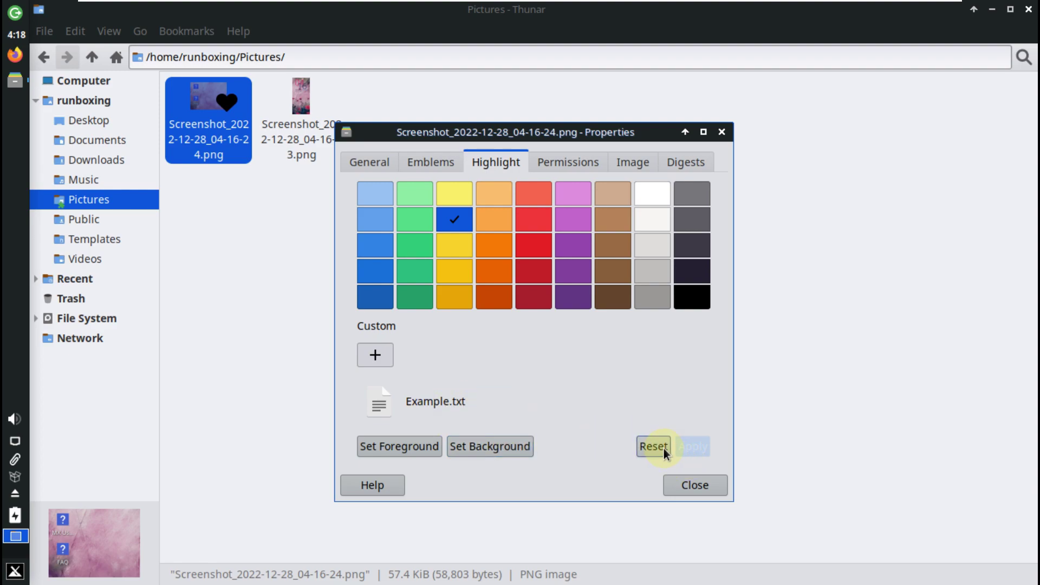
pyautogui.click(447, 164)
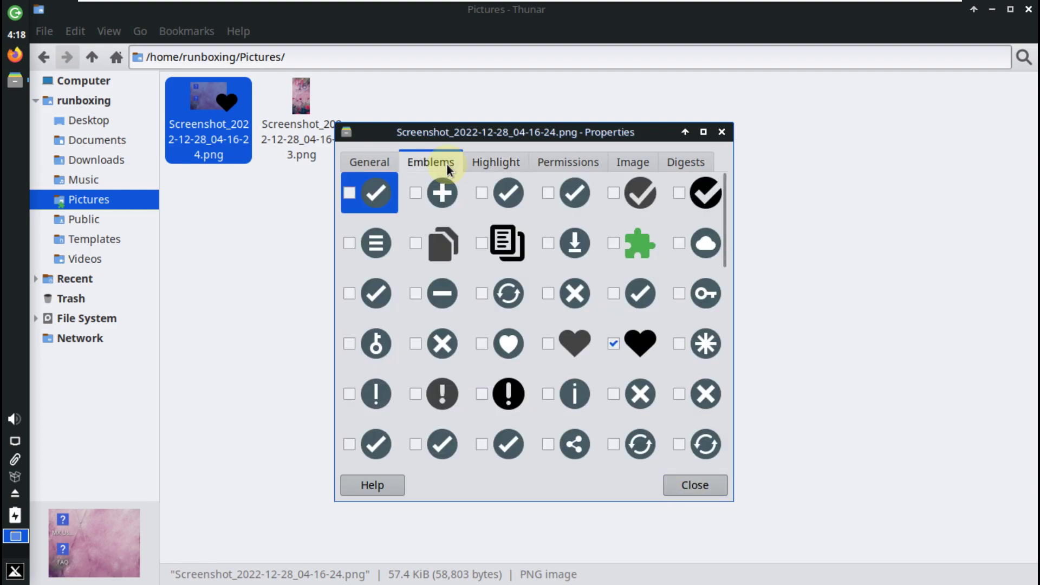
pyautogui.click(695, 485)
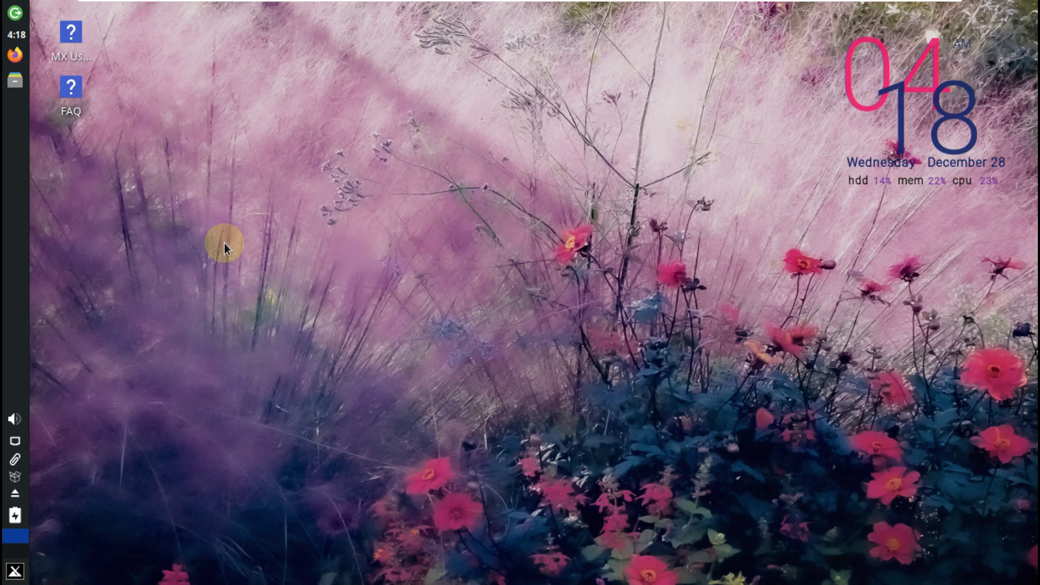
# Open the desktop settings and look over the available wallpapers and the folders they can be loaded from.
pyautogui.rightClick(208, 189)
pyautogui.click(270, 491)
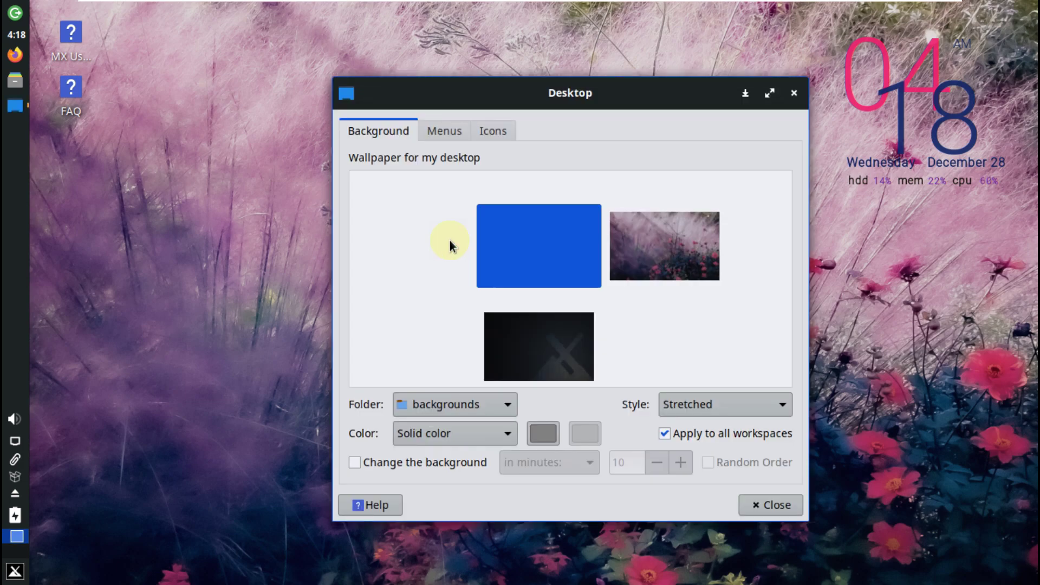
pyautogui.click(498, 399)
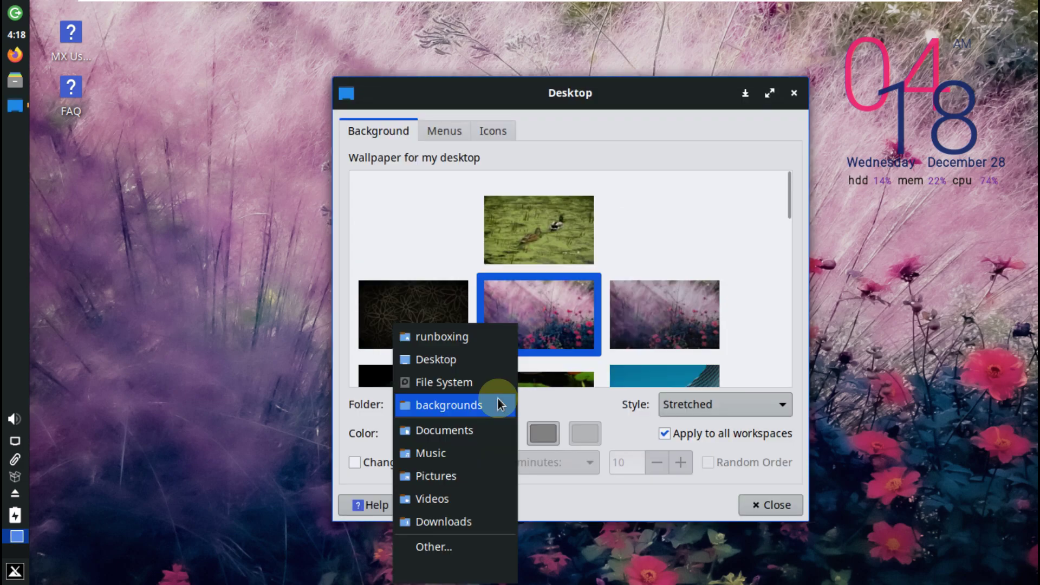
pyautogui.click(572, 119)
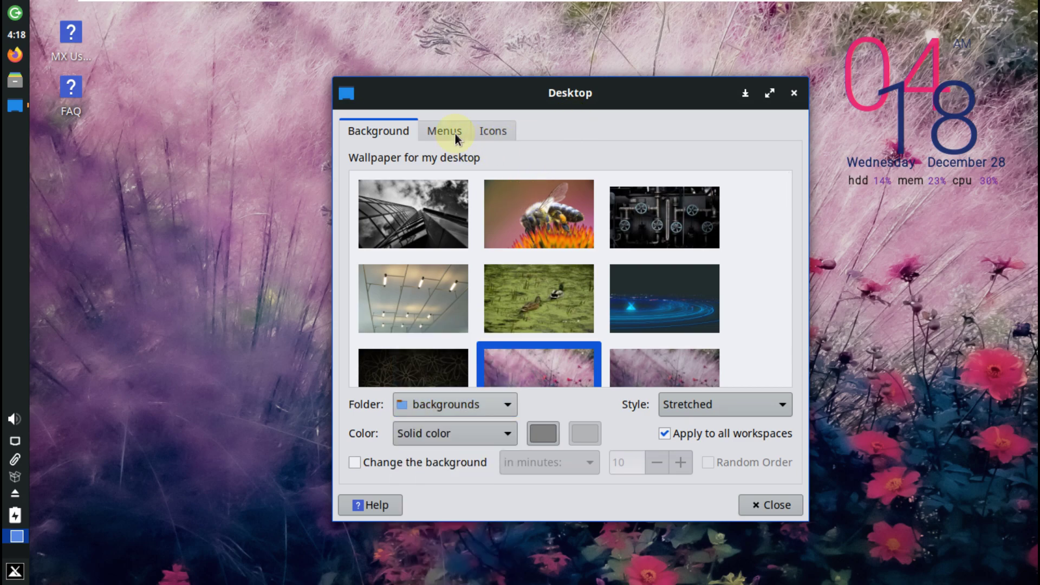
# Look over the menu and icon options in the desktop settings and close them without changes.
pyautogui.click(463, 136)
pyautogui.click(495, 131)
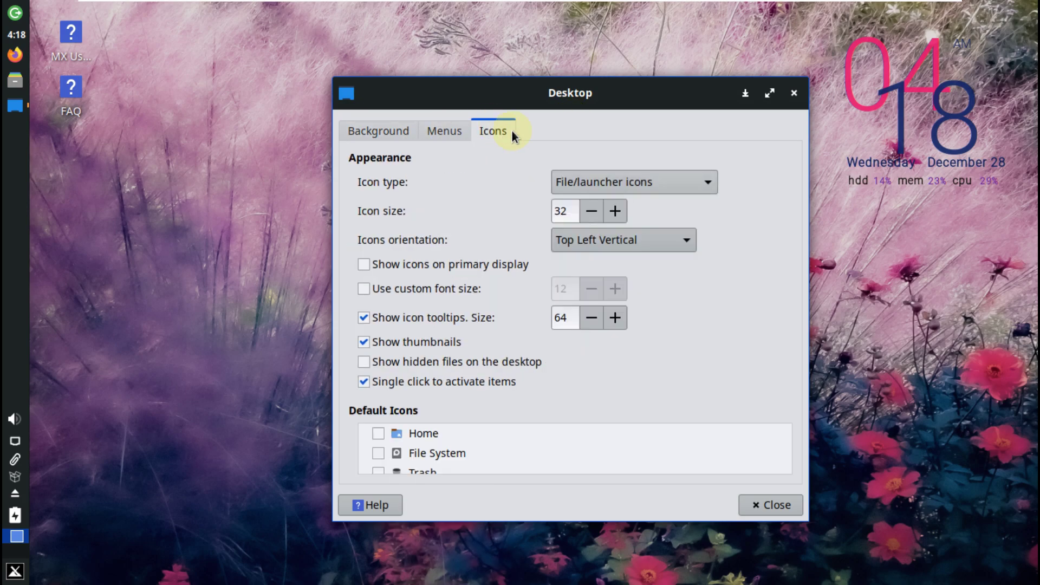
pyautogui.click(785, 503)
# View the panel's About information, highlighting the version number, and take a brief look at the clock's calendar.
pyautogui.rightClick(32, 265)
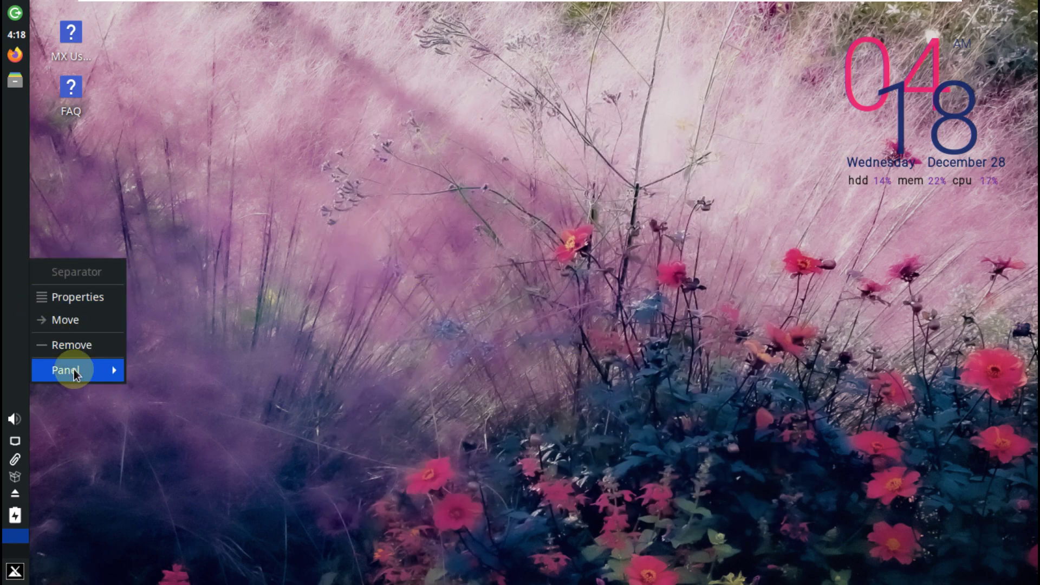
pyautogui.moveTo(70, 370)
pyautogui.click(205, 472)
pyautogui.moveTo(537, 342); pyautogui.dragTo(413, 332)
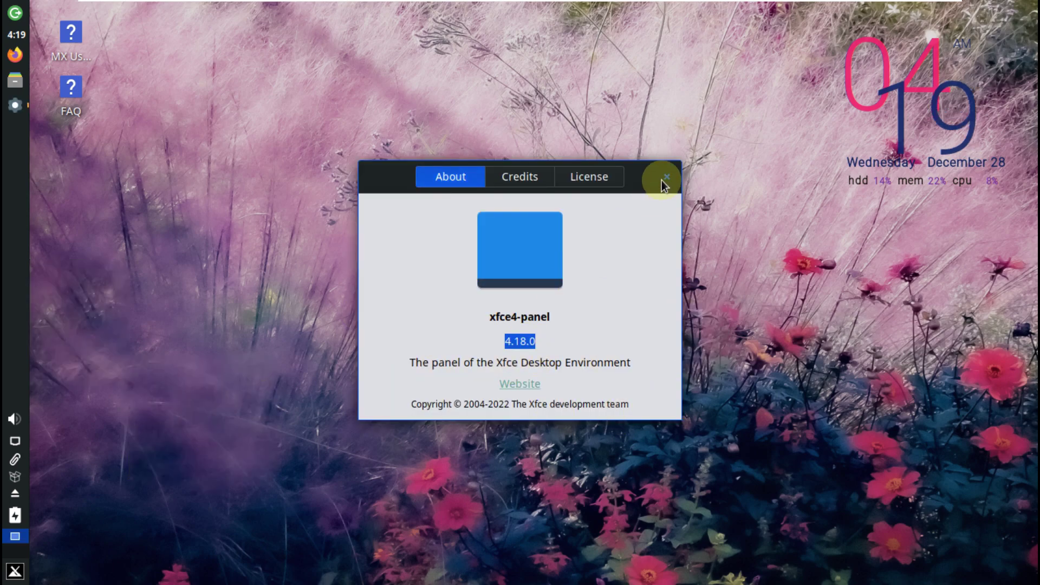
pyautogui.click(664, 179)
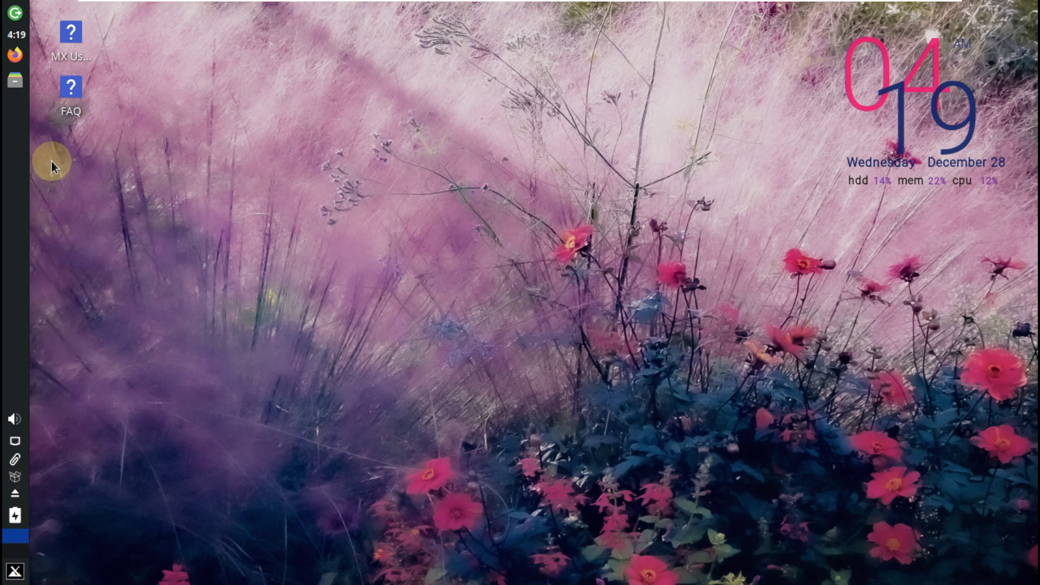
pyautogui.click(24, 37)
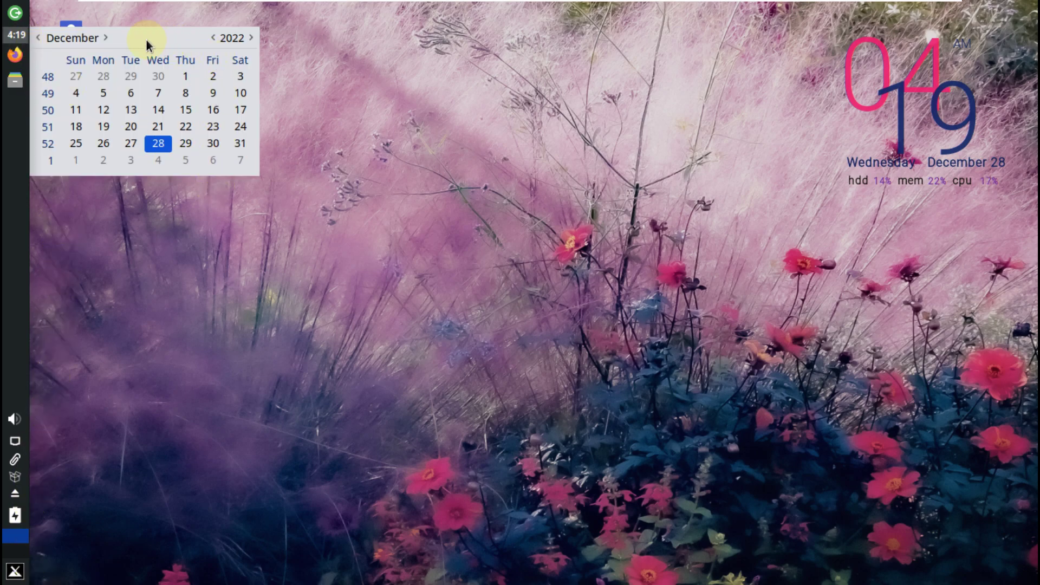
pyautogui.click(115, 442)
# Browse the System, Settings, Office and MX Tools categories of the application menu.
pyautogui.click(15, 571)
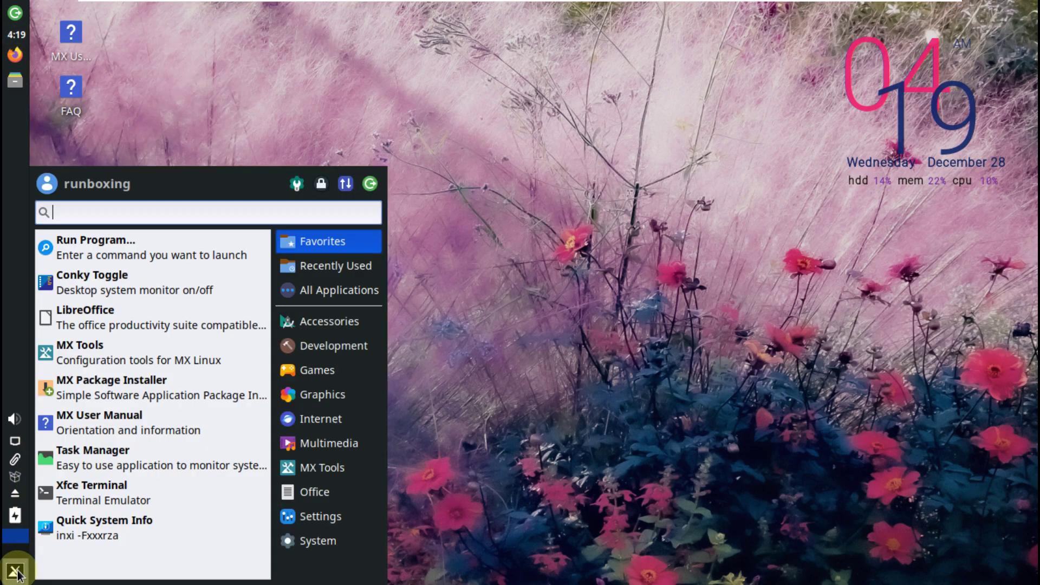
pyautogui.click(324, 536)
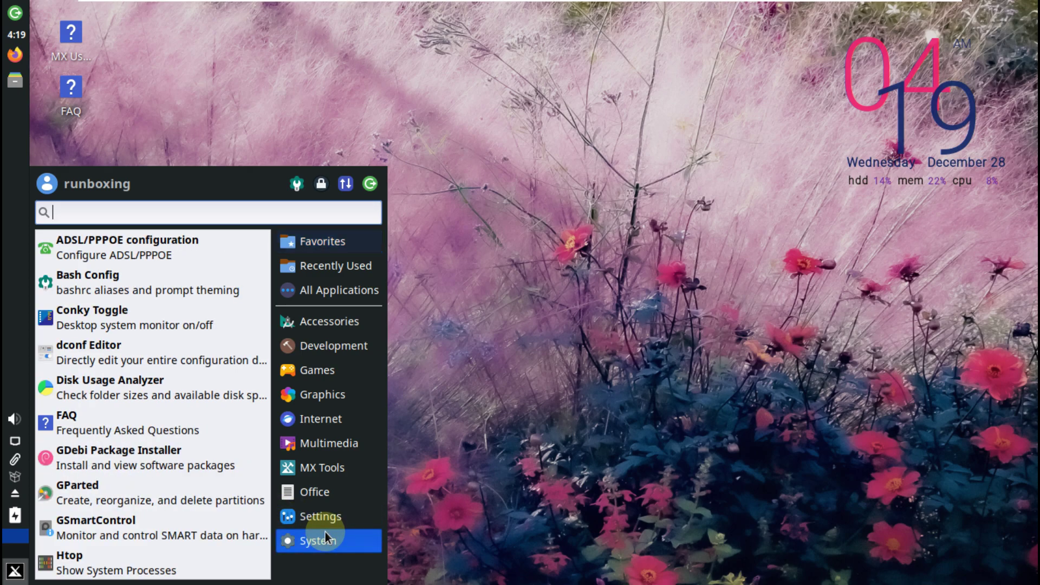
pyautogui.scroll(-5, 157, 421)
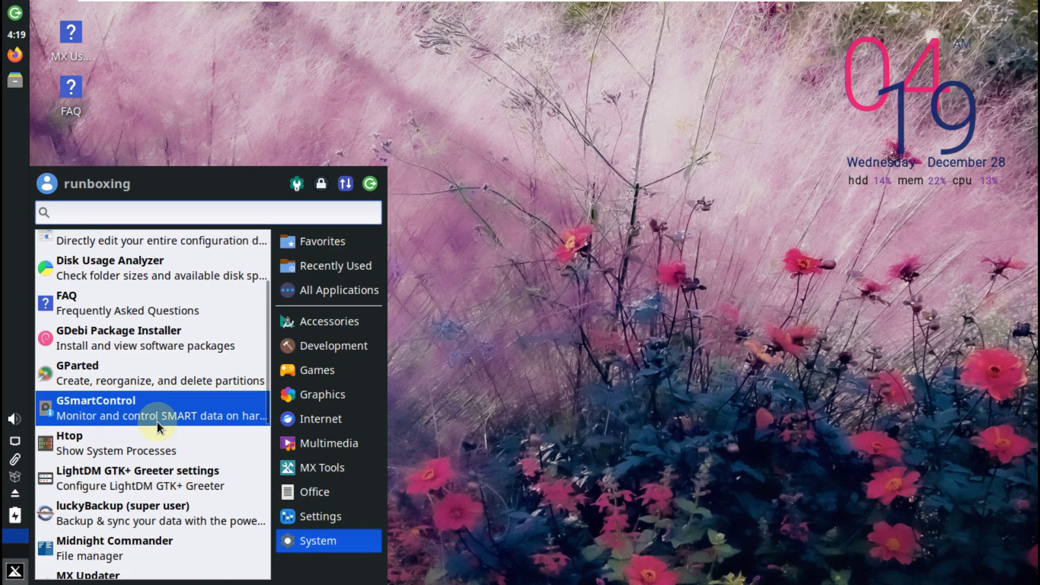
pyautogui.click(320, 516)
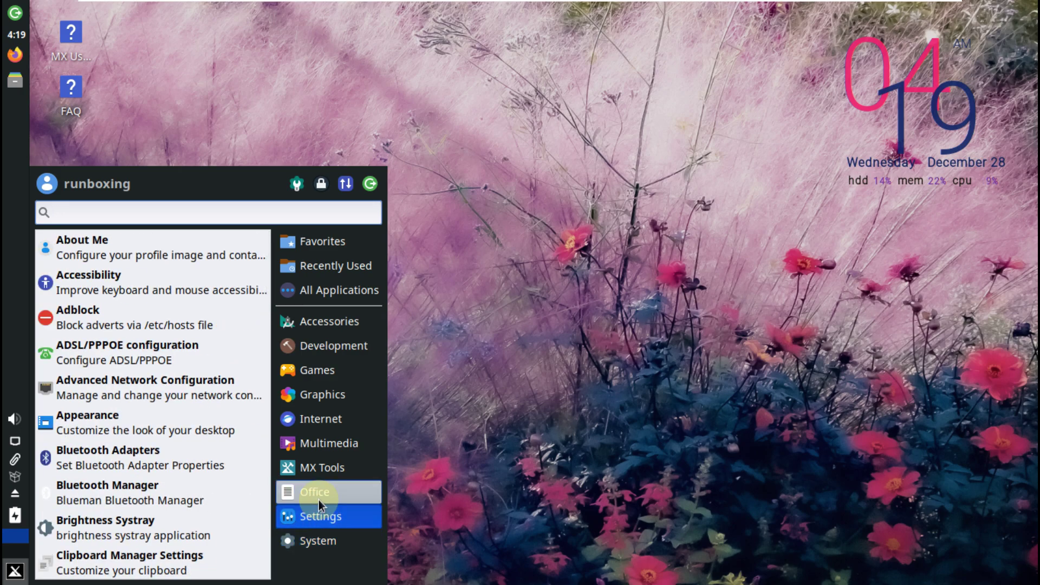
pyautogui.click(319, 499)
pyautogui.click(318, 473)
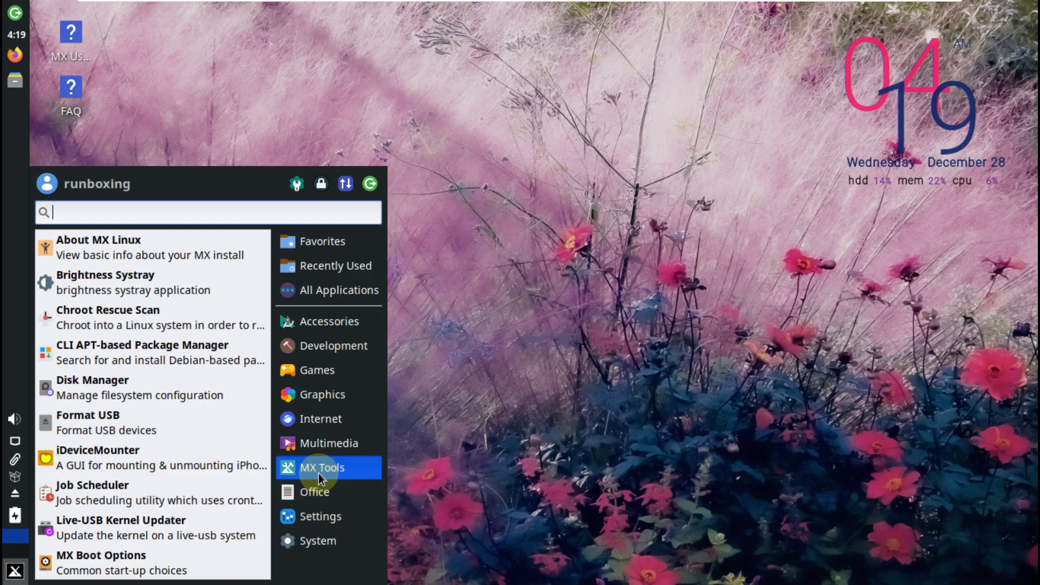
pyautogui.scroll(-5, 144, 443)
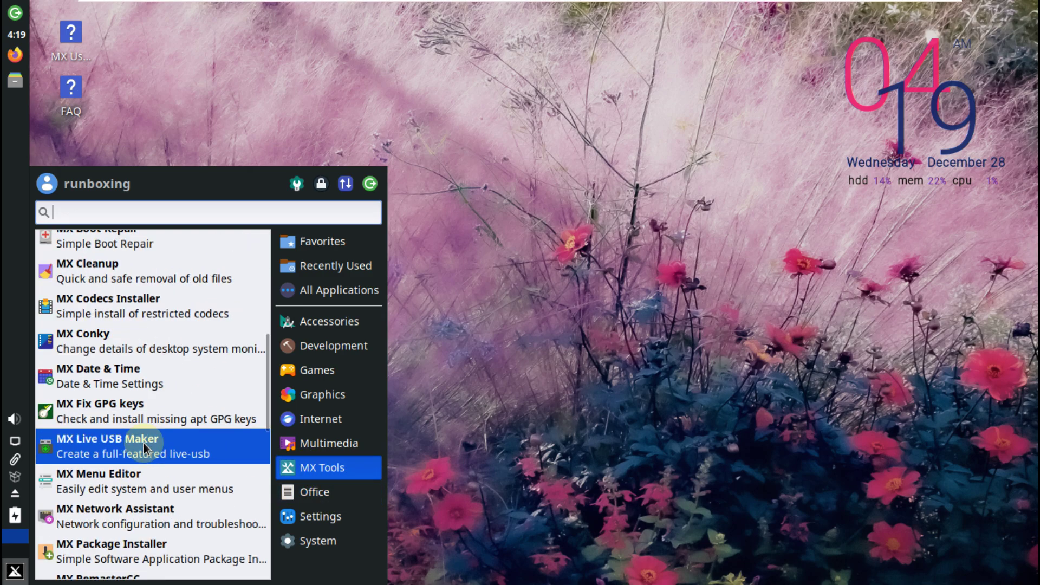
# Browse the Multimedia, Internet, Graphics, Games, Development and Accessories applications and close the application menu.
pyautogui.click(364, 442)
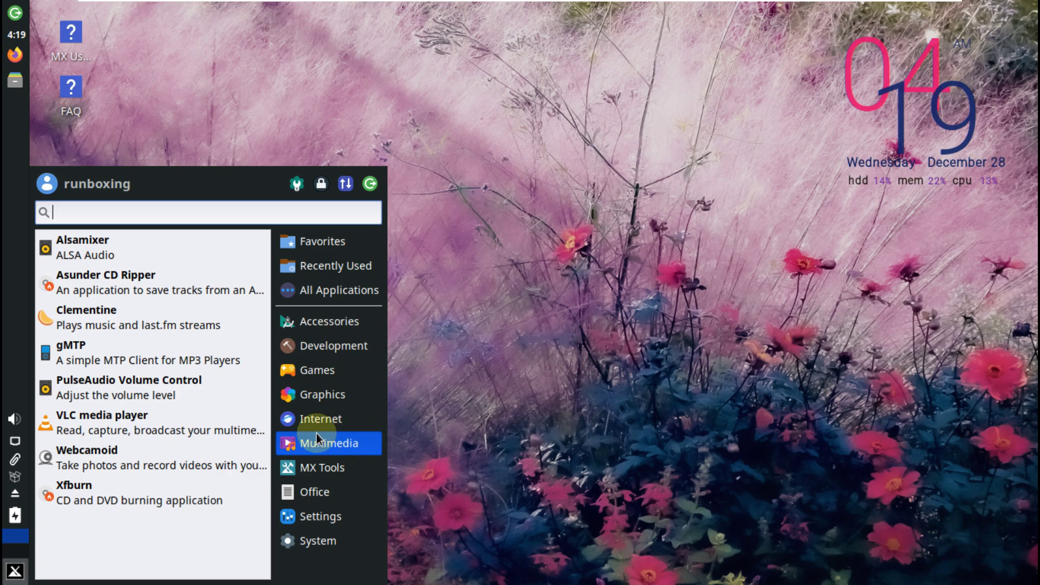
pyautogui.click(351, 420)
pyautogui.click(340, 393)
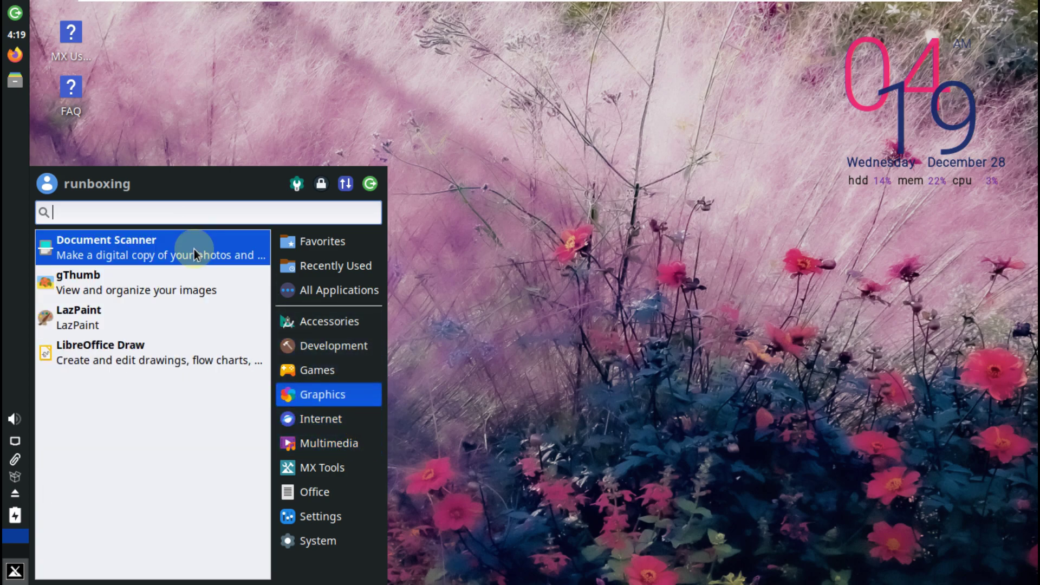
pyautogui.click(298, 372)
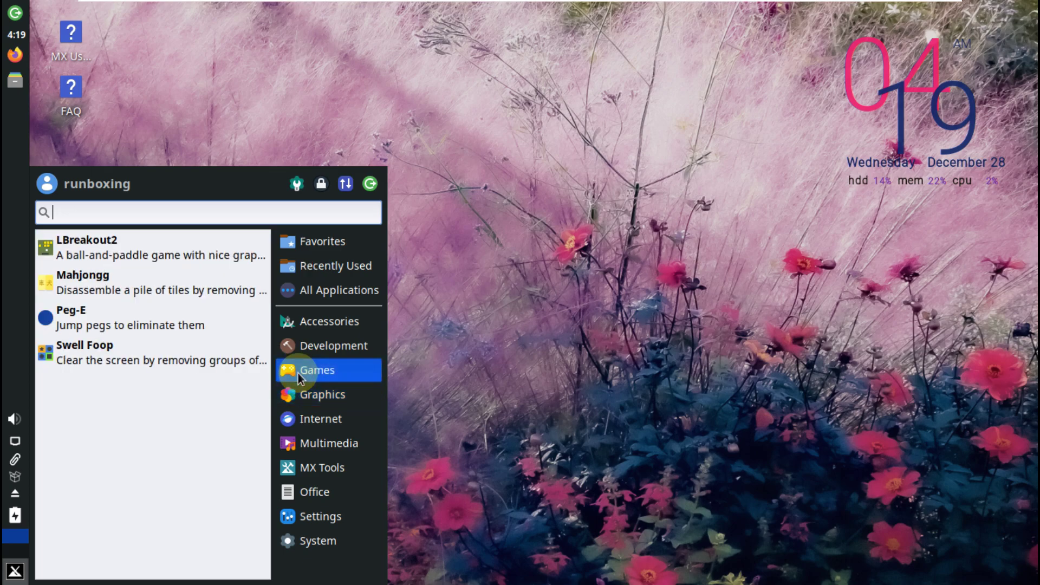
pyautogui.click(318, 342)
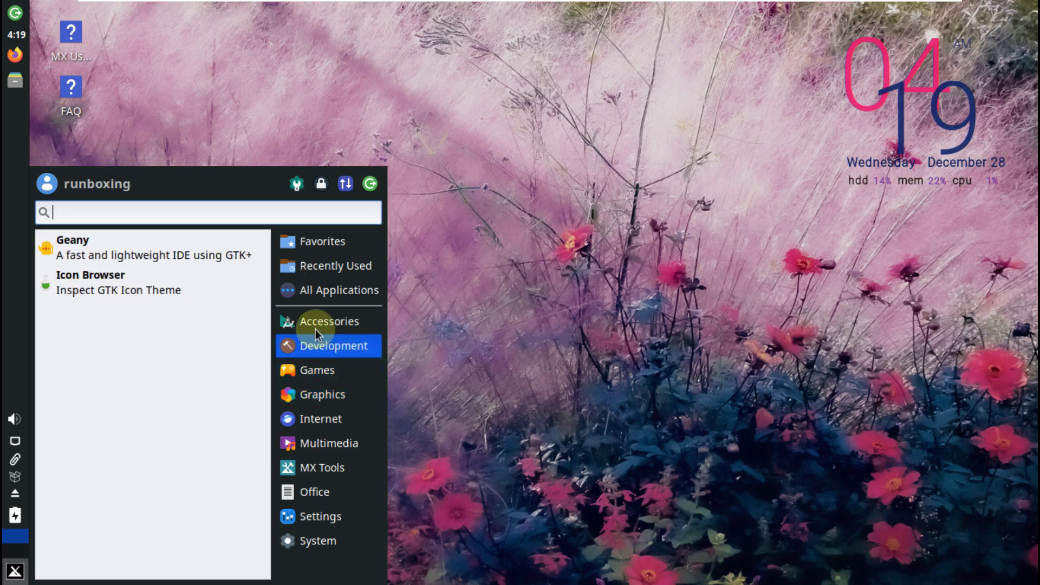
pyautogui.click(314, 313)
pyautogui.scroll(-3, 103, 292)
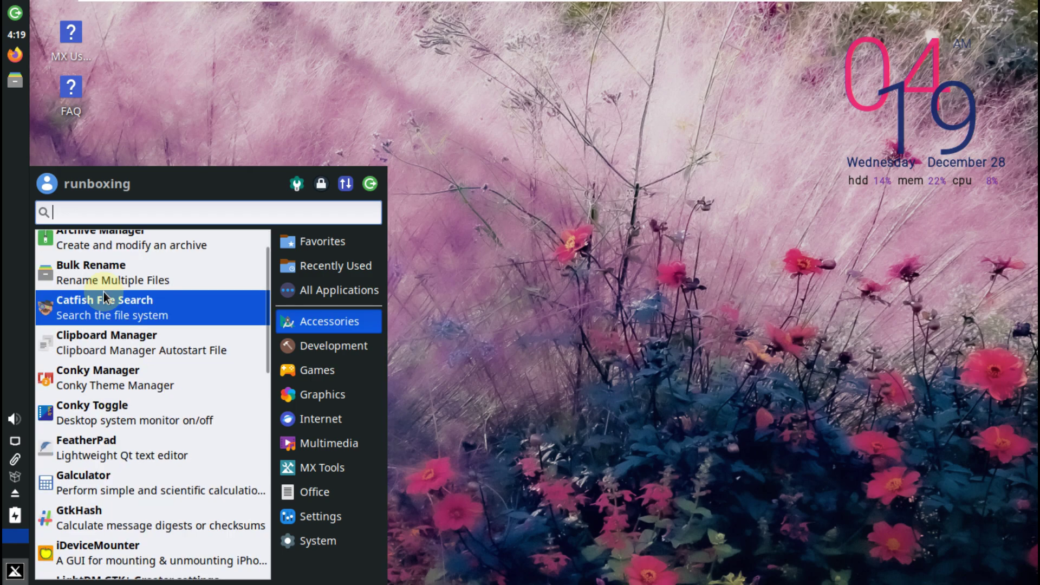
pyautogui.scroll(-4, 103, 293)
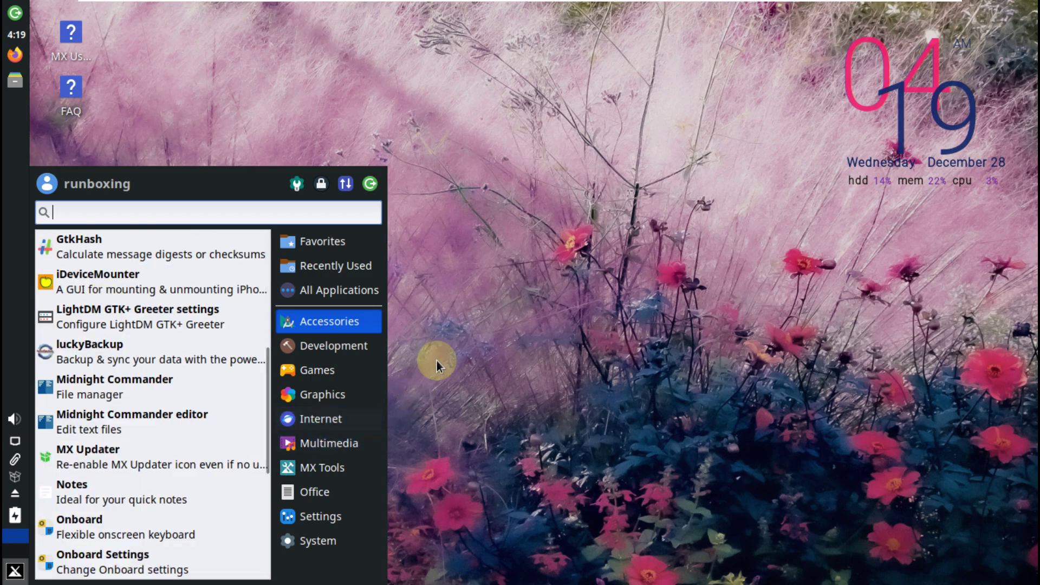
pyautogui.click(456, 342)
# Open About MX Linux from the MX Tools category, view the system's version details and close it.
pyautogui.click(15, 571)
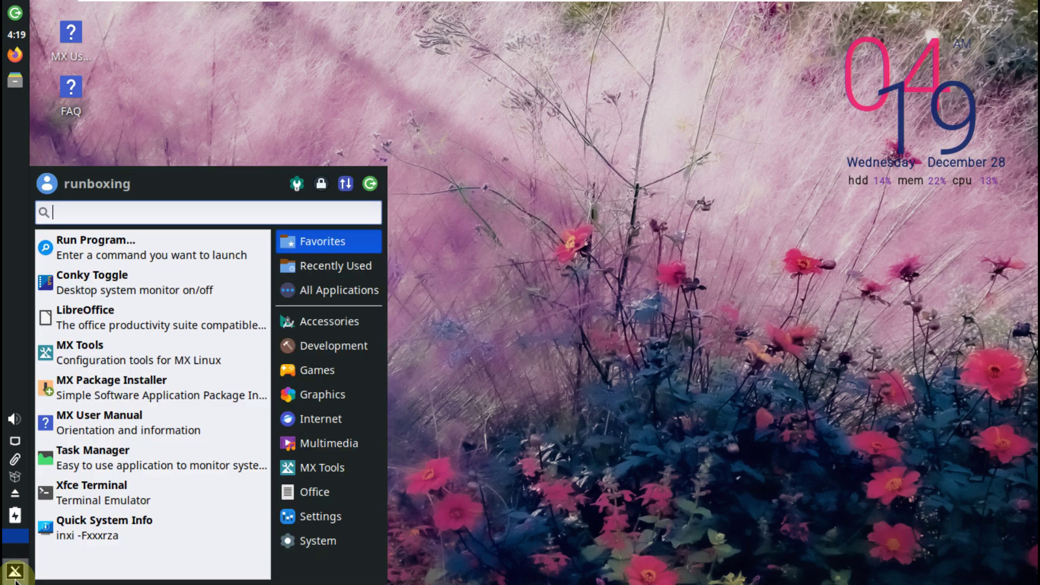
pyautogui.moveTo(320, 467)
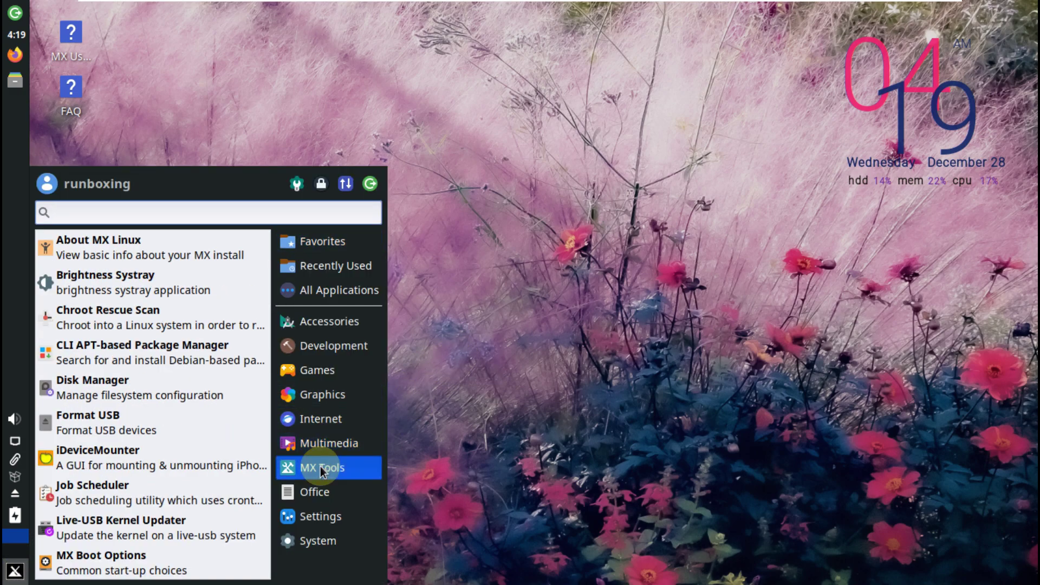
pyautogui.click(157, 255)
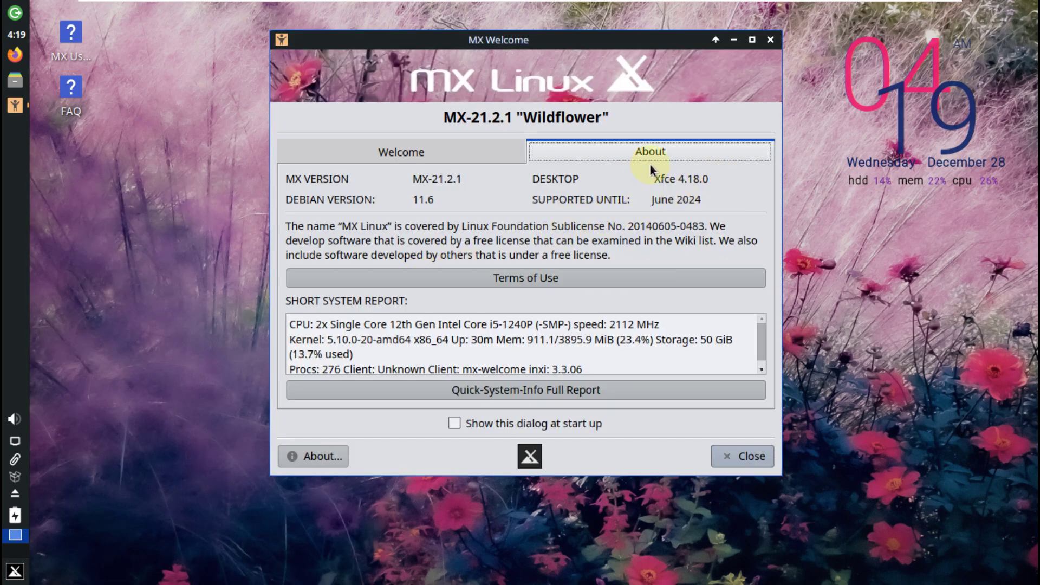
pyautogui.click(732, 458)
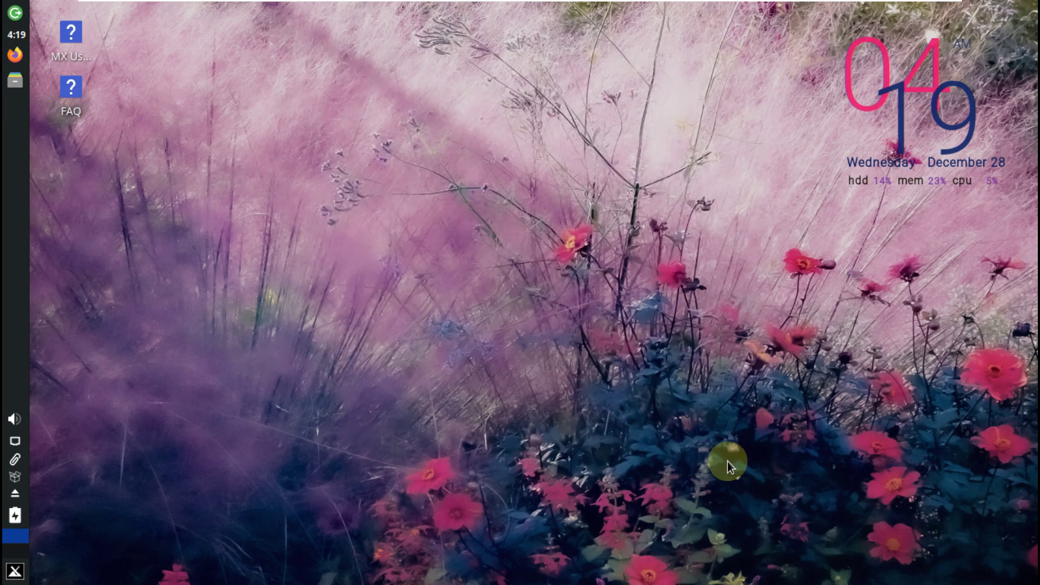
pyautogui.rightClick(242, 174)
pyautogui.click(390, 422)
# Launch Archive Manager from the Accessories category, view its options and About information, and close it.
pyautogui.click(6, 580)
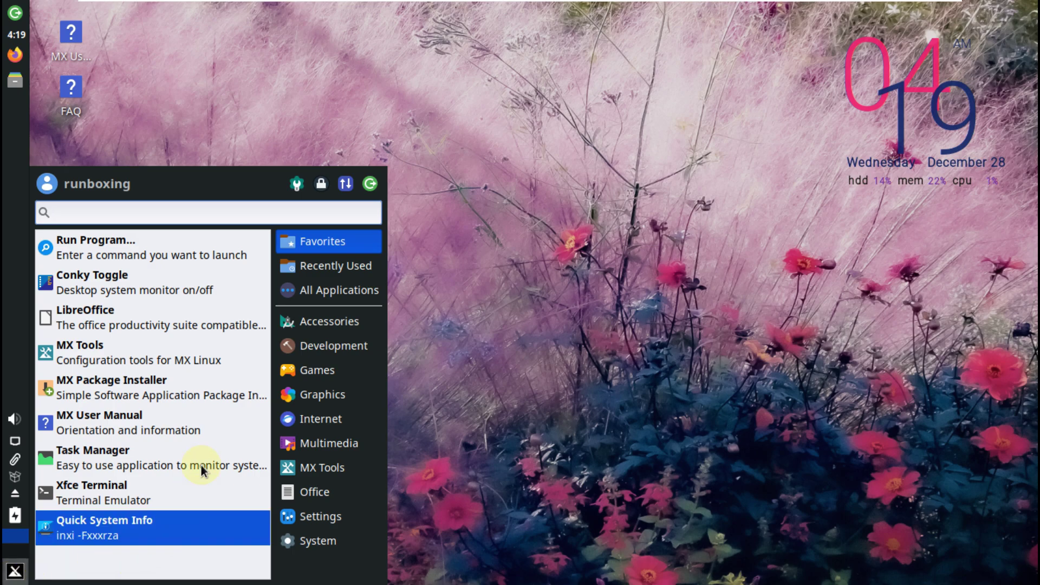
pyautogui.moveTo(319, 327)
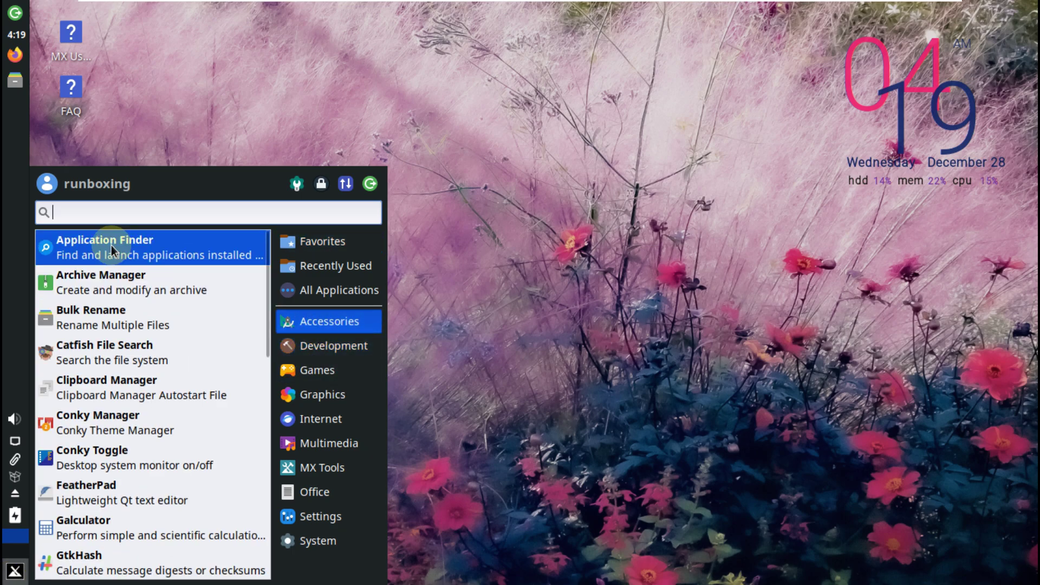
pyautogui.click(117, 278)
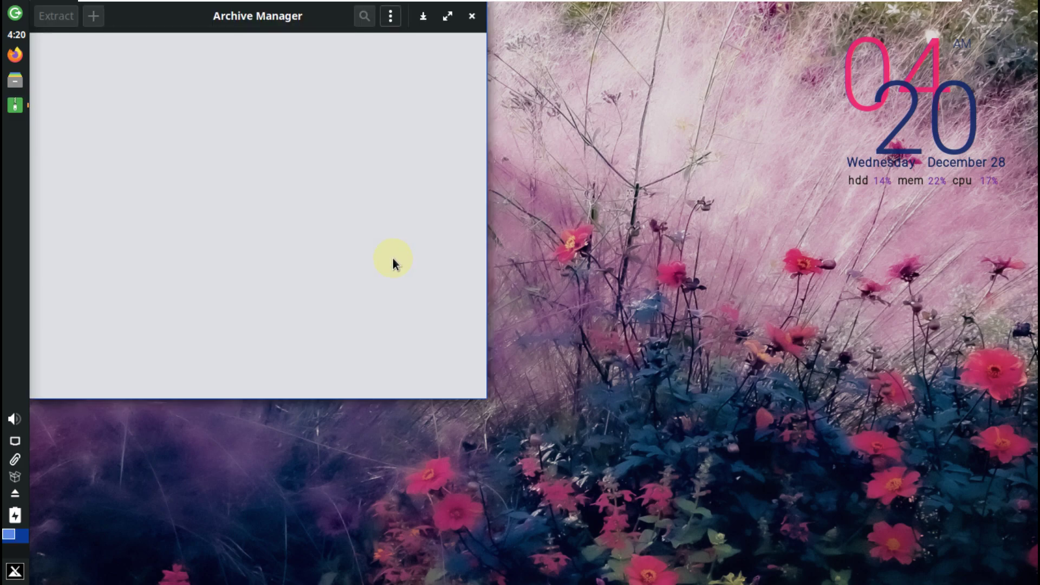
pyautogui.click(393, 25)
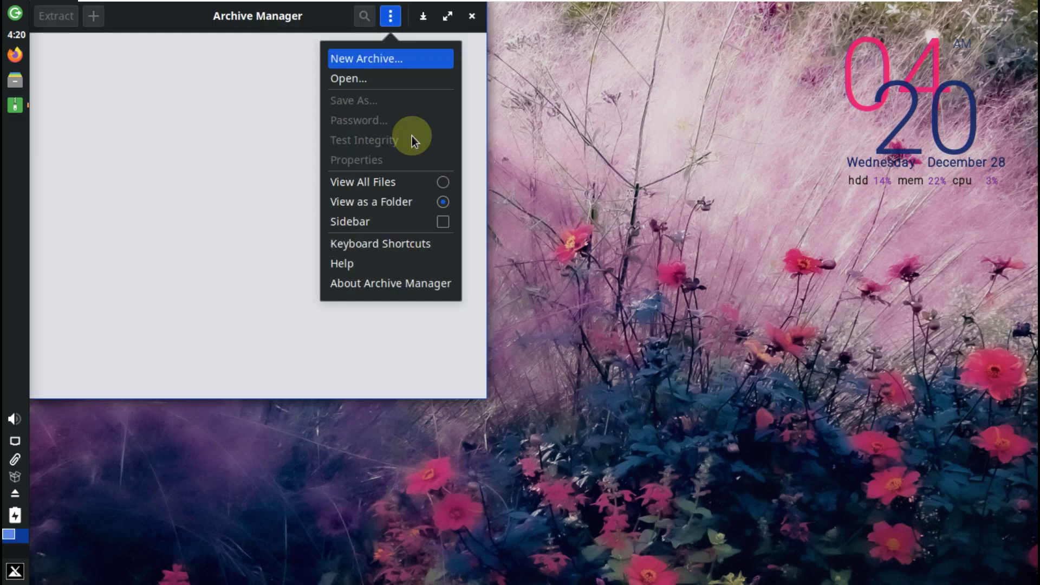
pyautogui.click(389, 274)
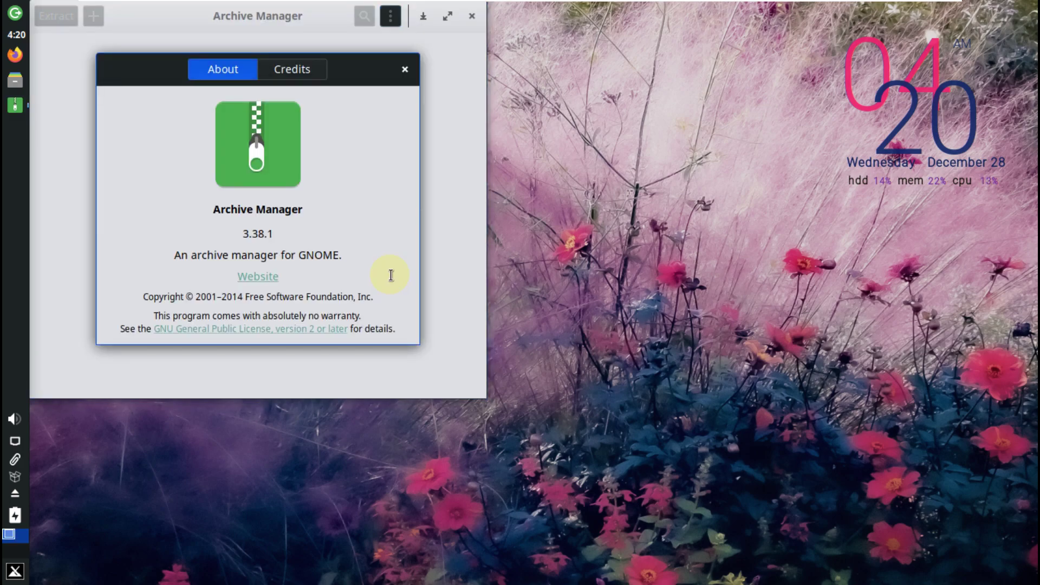
pyautogui.click(405, 69)
pyautogui.click(472, 15)
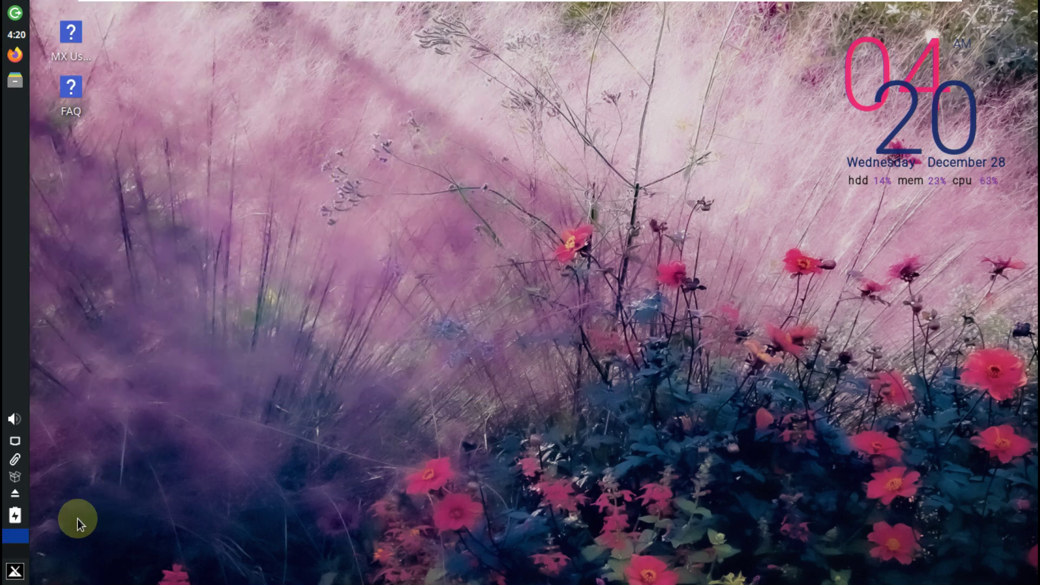
# Check the panel's removable device list and view the PulseAudio plugin's About information, closing it again.
pyautogui.click(15, 571)
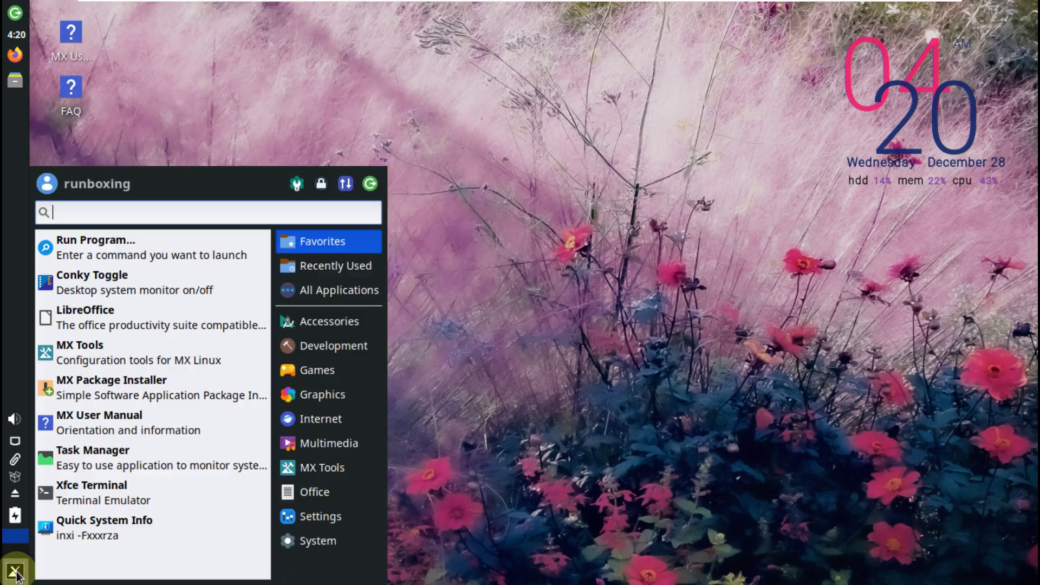
pyautogui.click(16, 492)
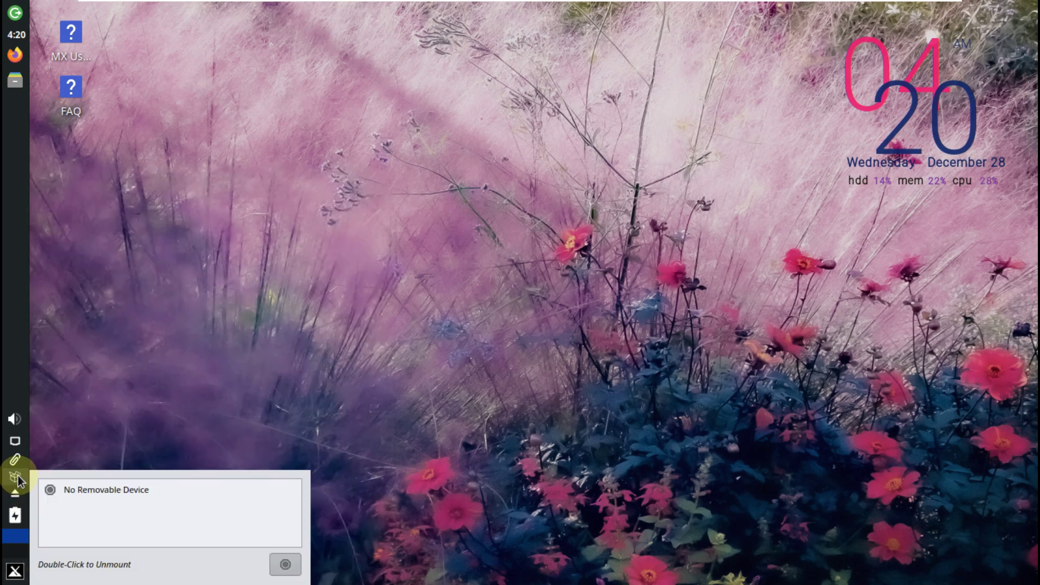
pyautogui.rightClick(16, 418)
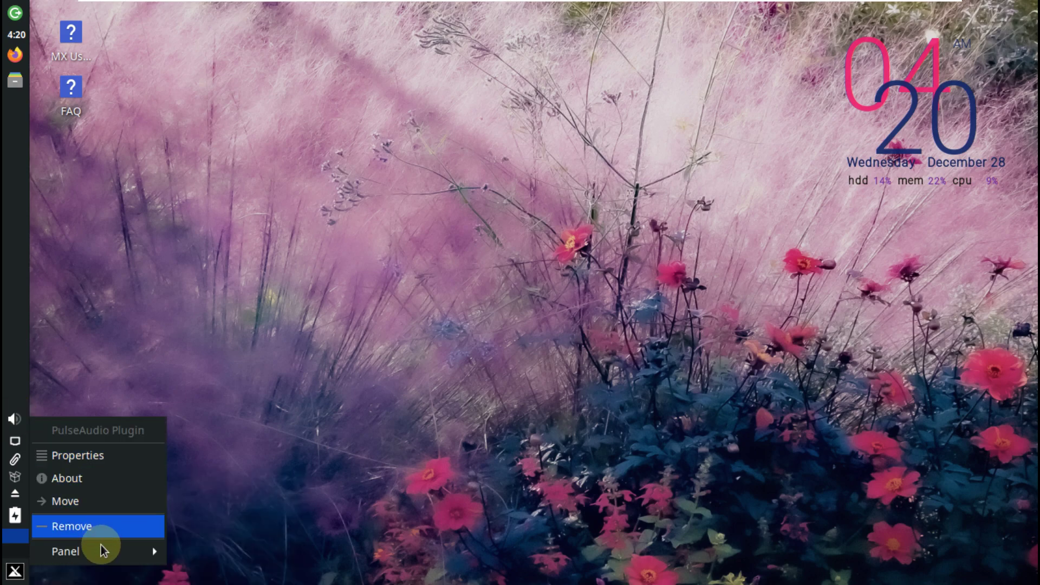
pyautogui.click(91, 476)
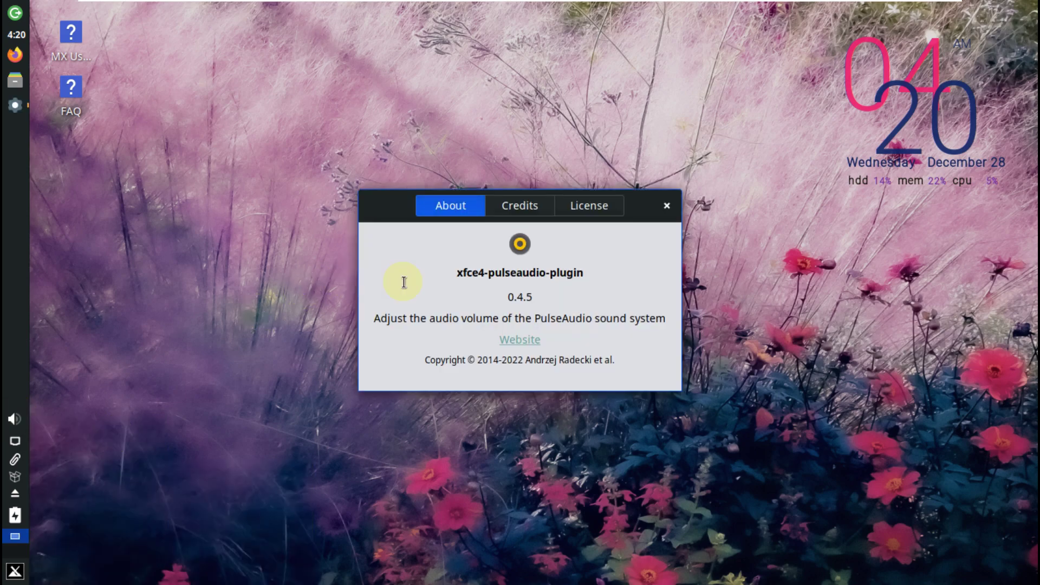
pyautogui.click(665, 208)
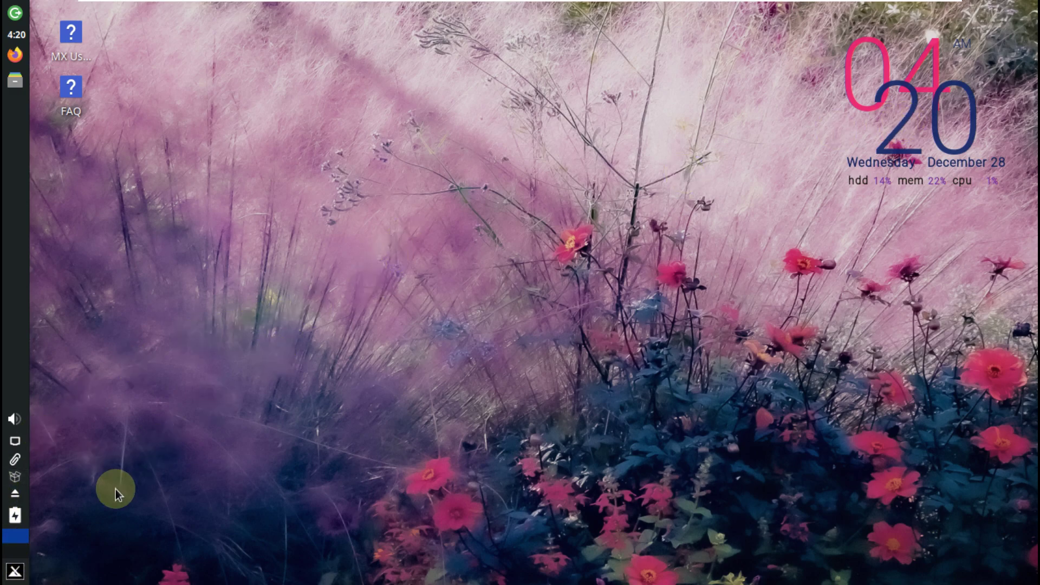
# Launch the Galculator calculator from the Accessories category of the application menu.
pyautogui.click(15, 571)
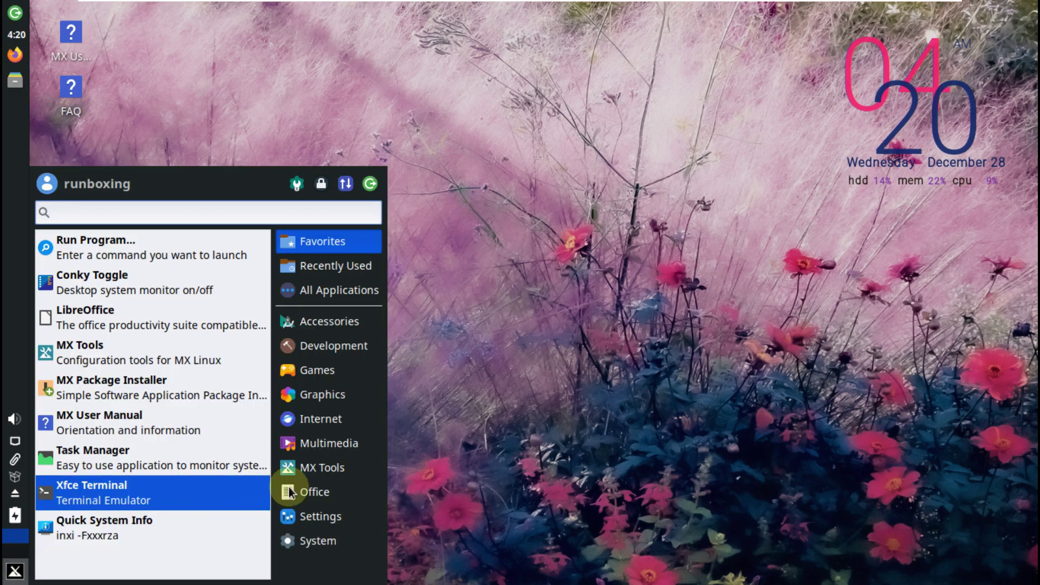
pyautogui.moveTo(333, 320)
pyautogui.scroll(-1, 135, 362)
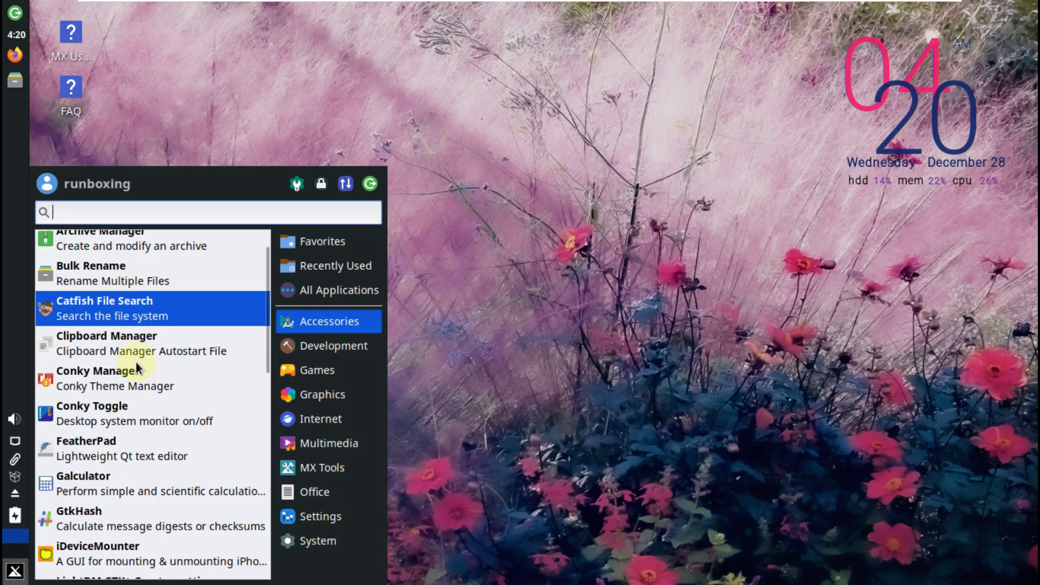
pyautogui.click(124, 484)
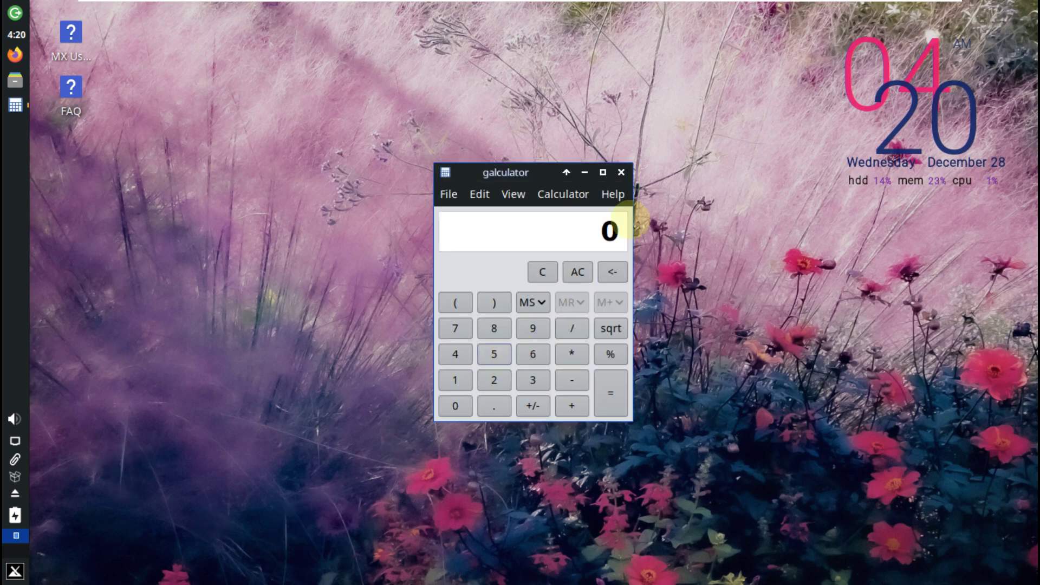
# View the calculator's About information and close the calculator.
pyautogui.click(611, 193)
pyautogui.click(619, 230)
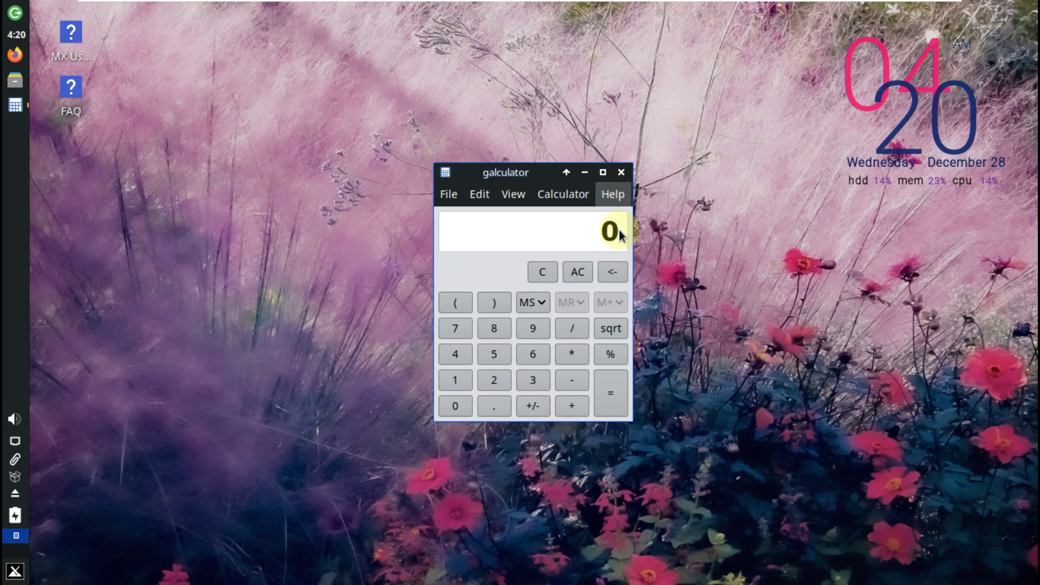
pyautogui.click(666, 179)
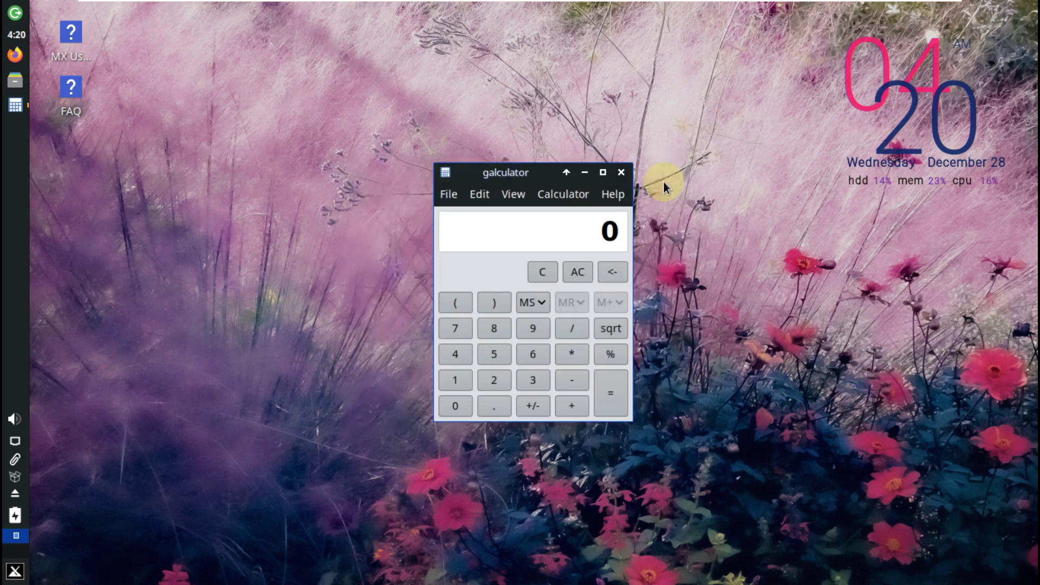
pyautogui.click(621, 172)
# Launch the Htop process viewer from the System category of the application menu.
pyautogui.click(18, 566)
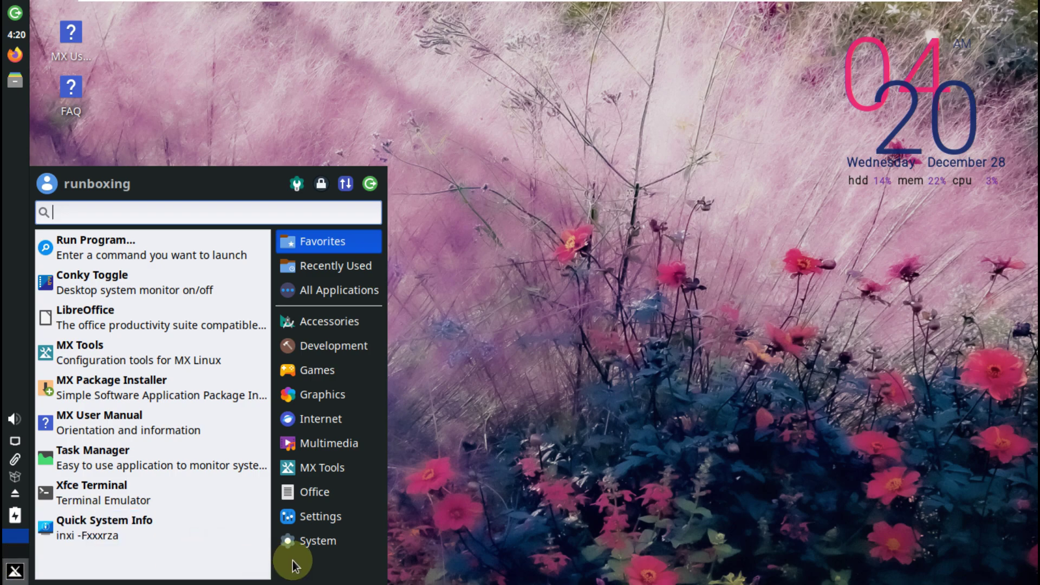
pyautogui.click(290, 545)
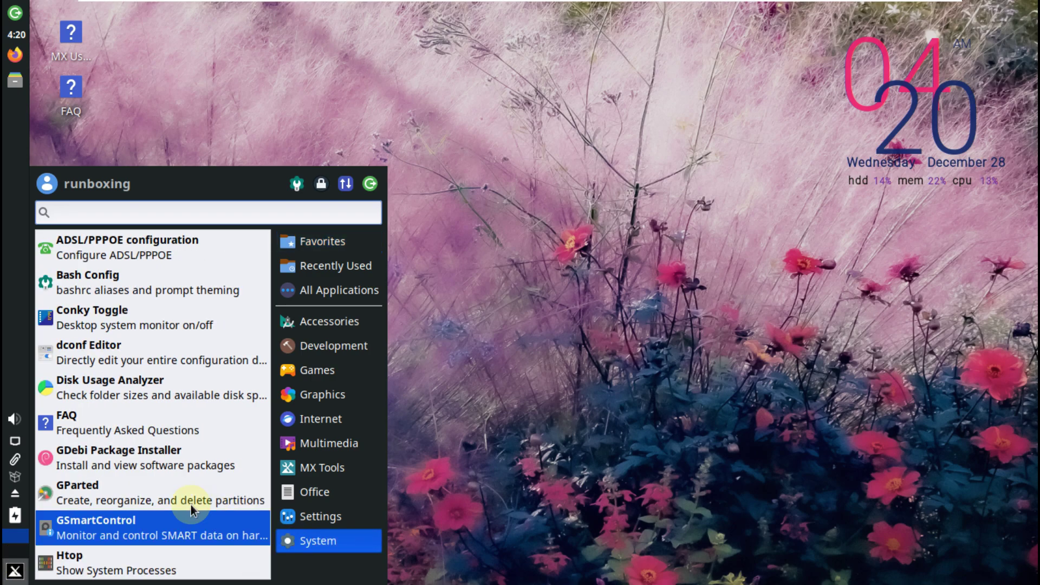
pyautogui.scroll(-3, 180, 508)
pyautogui.click(174, 433)
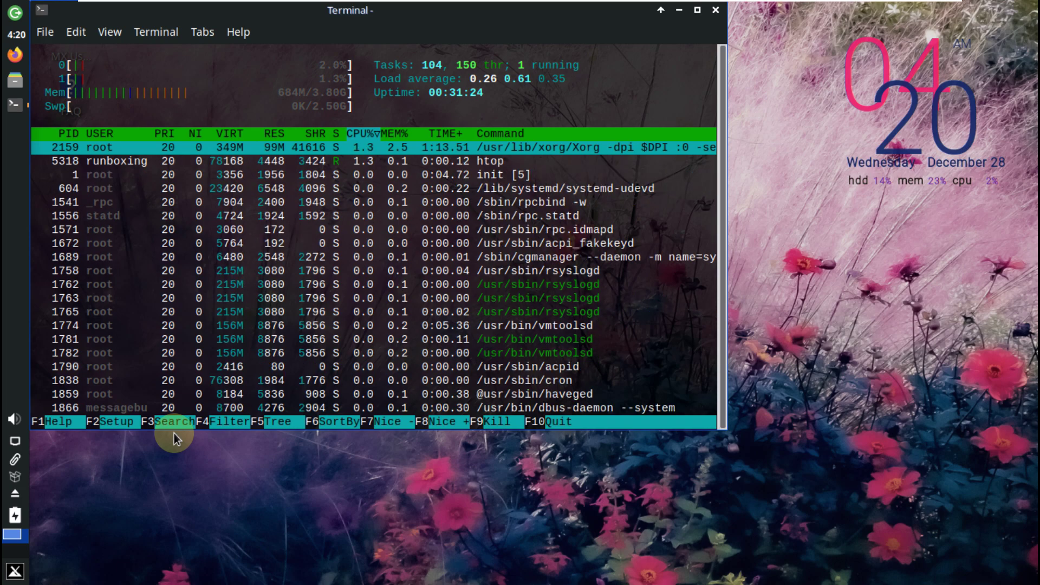
# View the terminal's About information and close the terminal window running Htop.
pyautogui.click(238, 32)
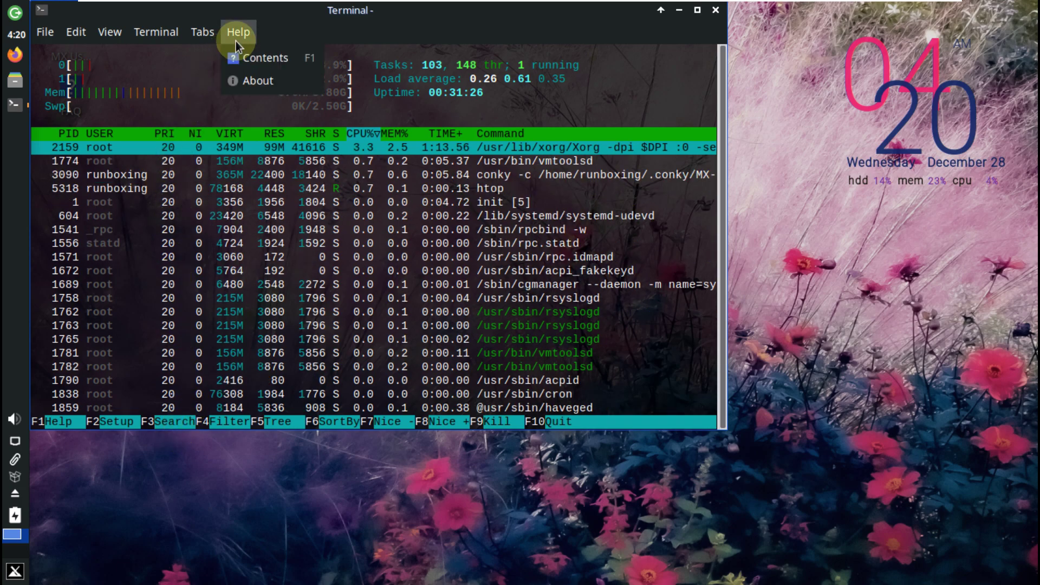
pyautogui.click(244, 76)
pyautogui.click(524, 89)
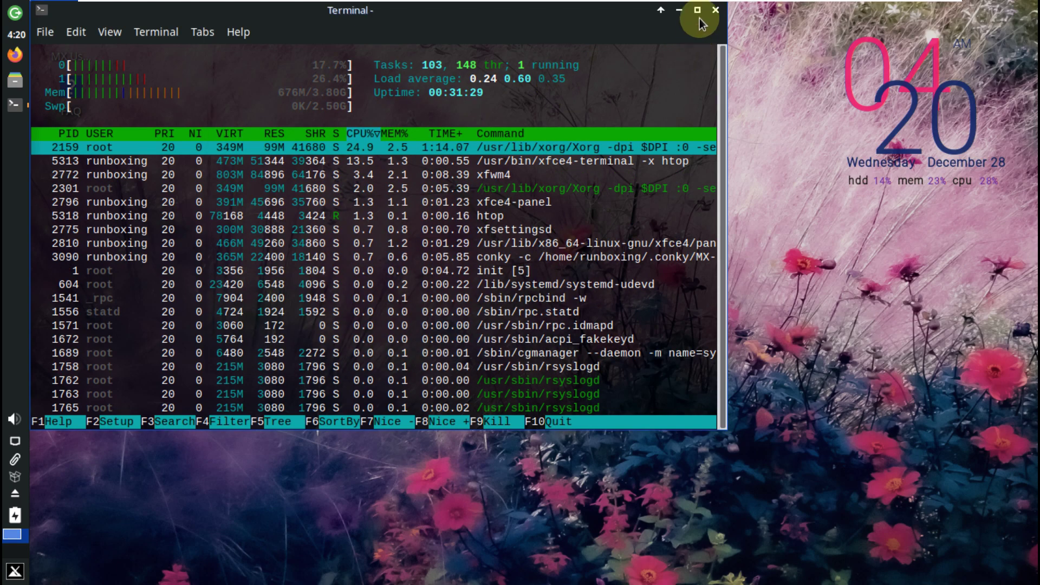
pyautogui.click(711, 15)
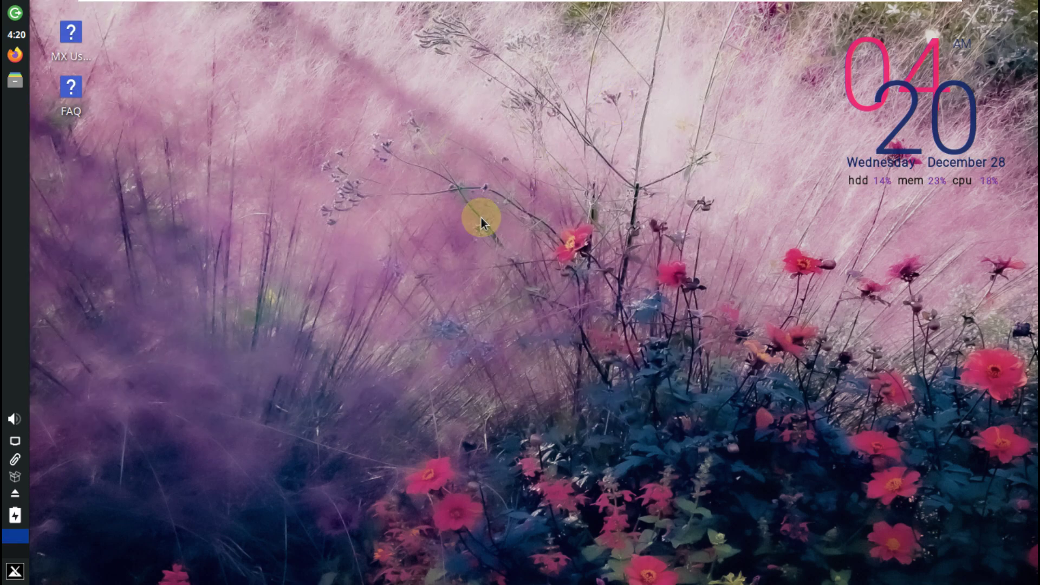
# Launch MX Package Installer from the application menu favorites, authenticating with the account password, and view its About information.
pyautogui.click(15, 579)
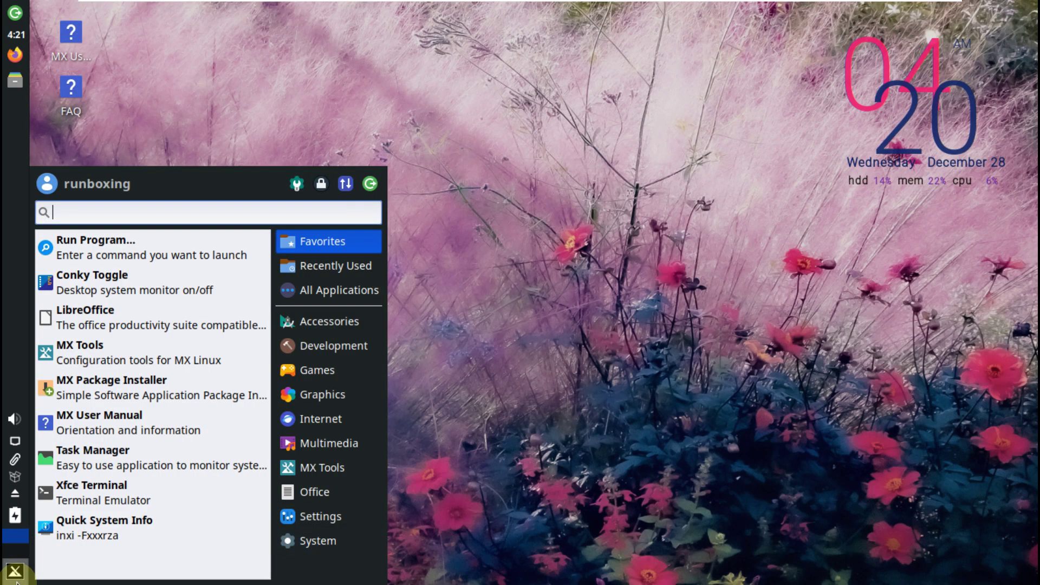
pyautogui.click(137, 383)
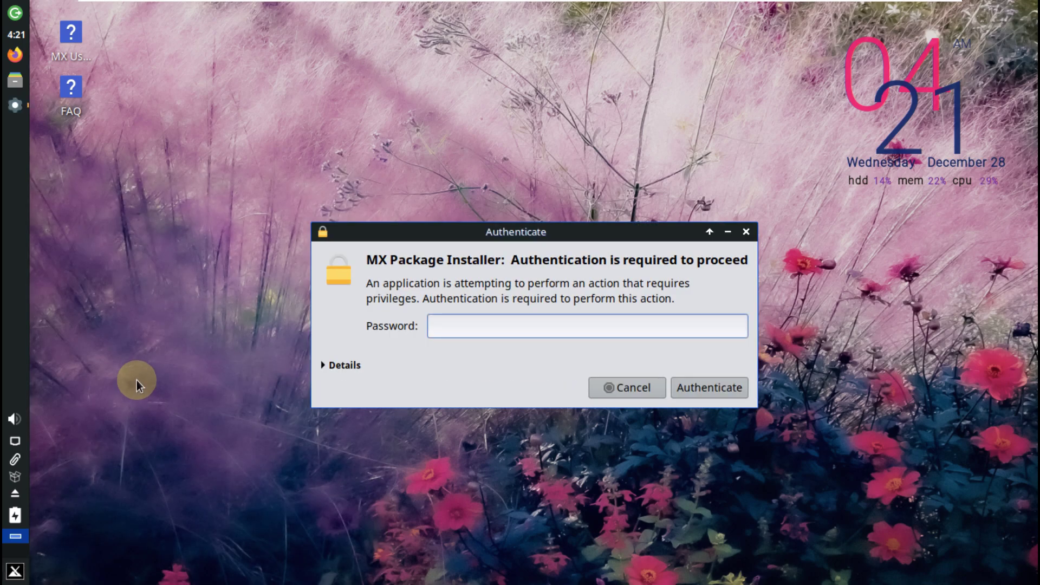
pyautogui.write('•••••')
pyautogui.press('Return')
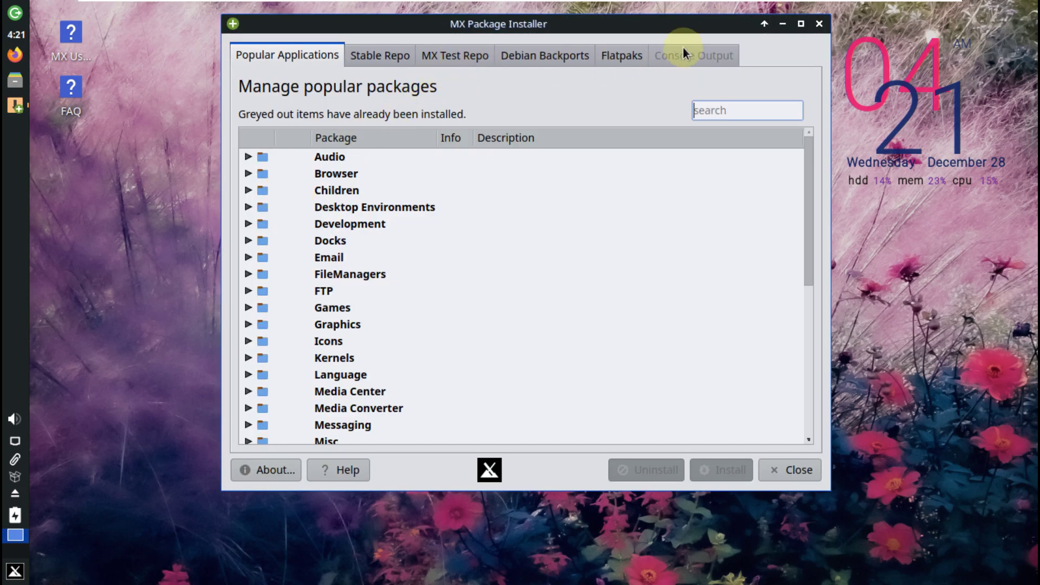
pyautogui.click(285, 464)
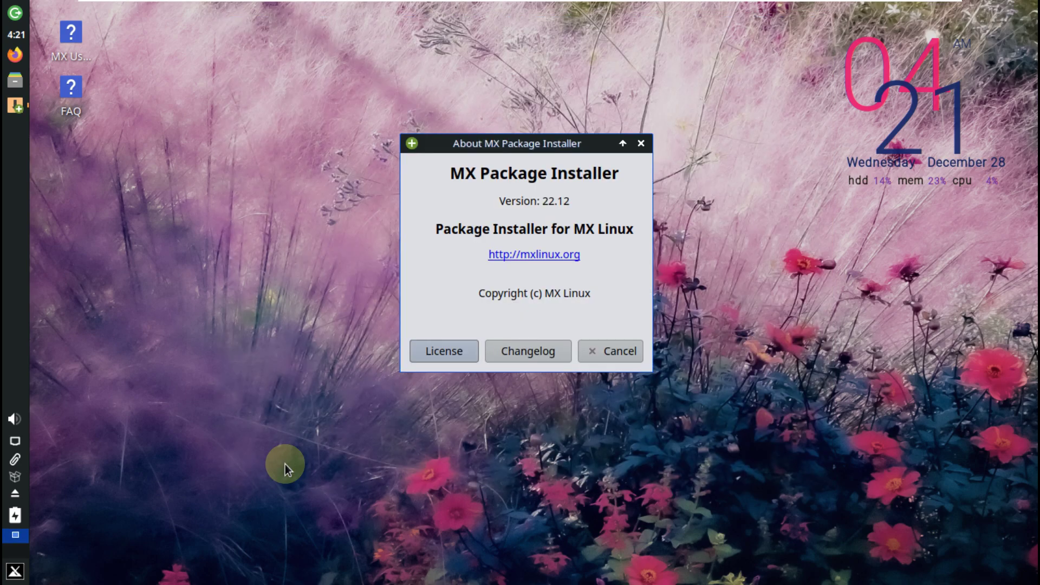
pyautogui.click(603, 353)
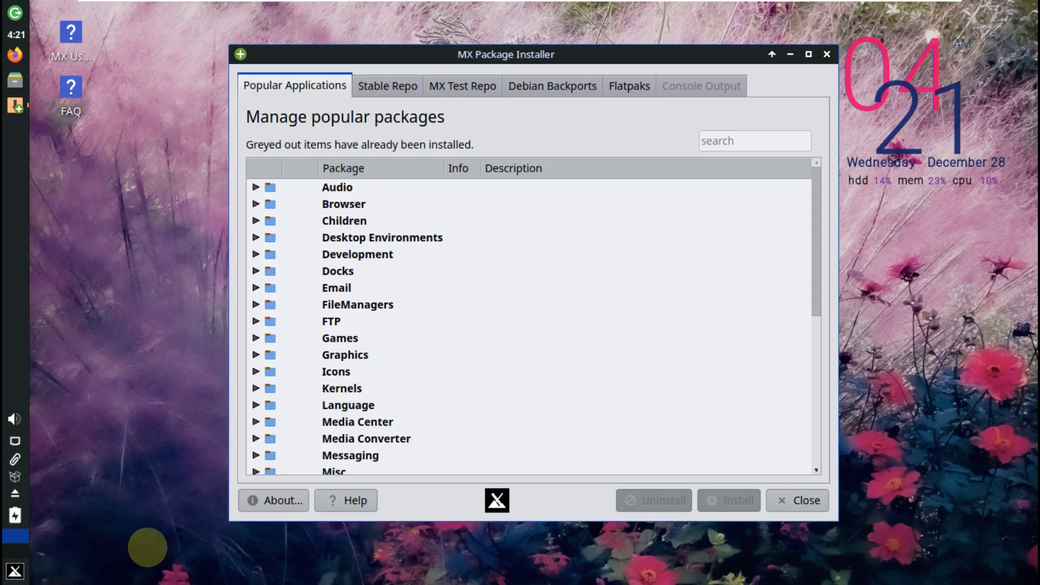
# View the Stable Repo and MX Test Repo package lists and close the package installer.
pyautogui.click(380, 87)
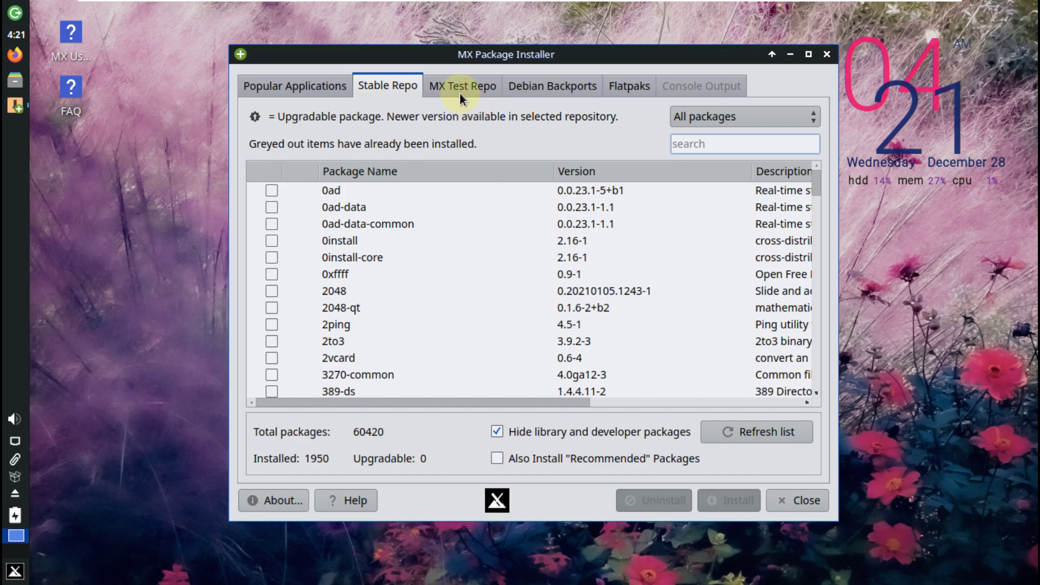
pyautogui.click(460, 93)
pyautogui.click(674, 326)
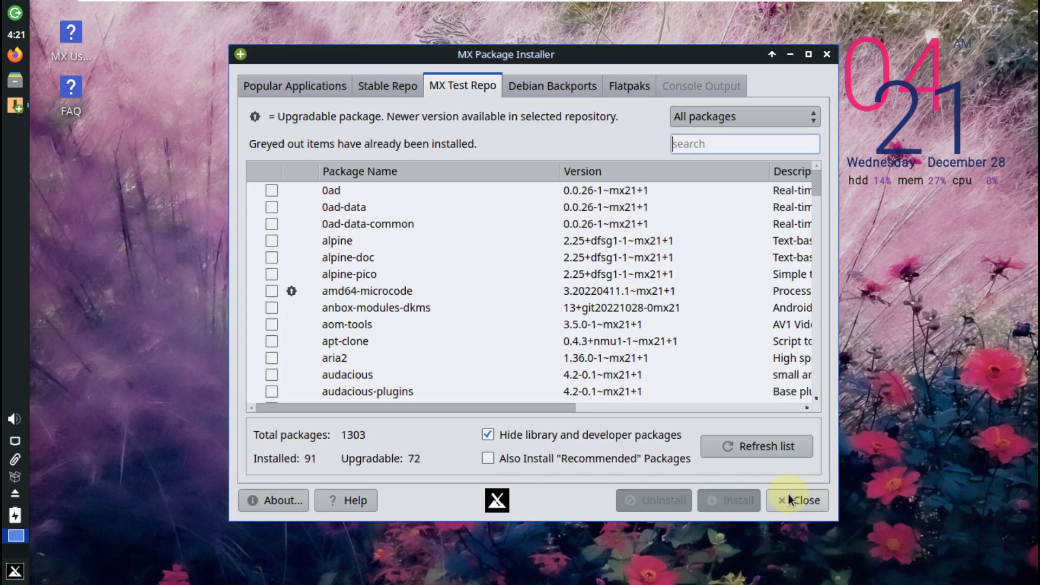
pyautogui.click(788, 495)
# Search the application menu for "sy" and launch Synaptic Package Manager, authenticating with the account password.
pyautogui.click(21, 571)
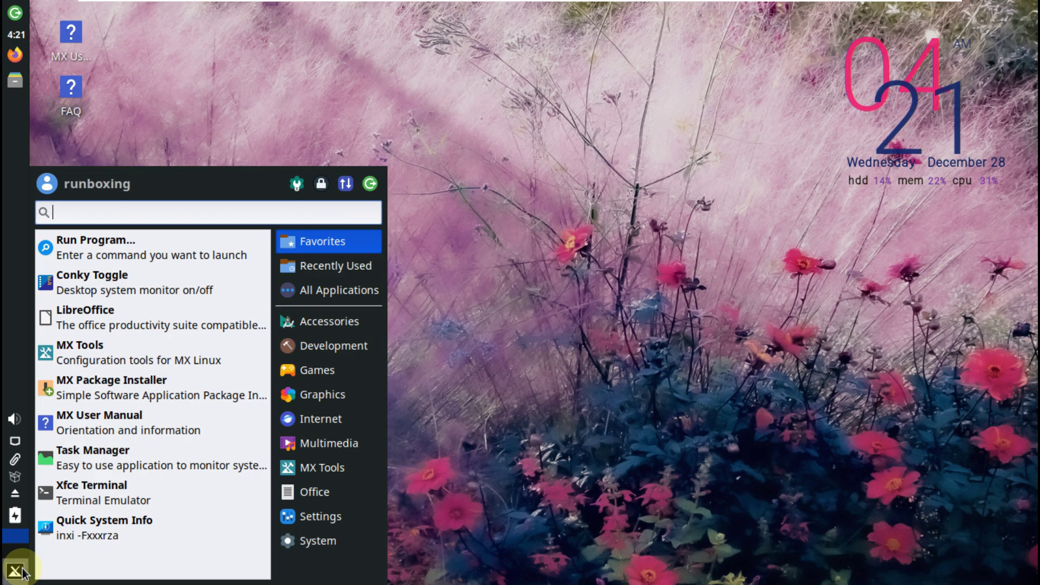
pyautogui.click(263, 215)
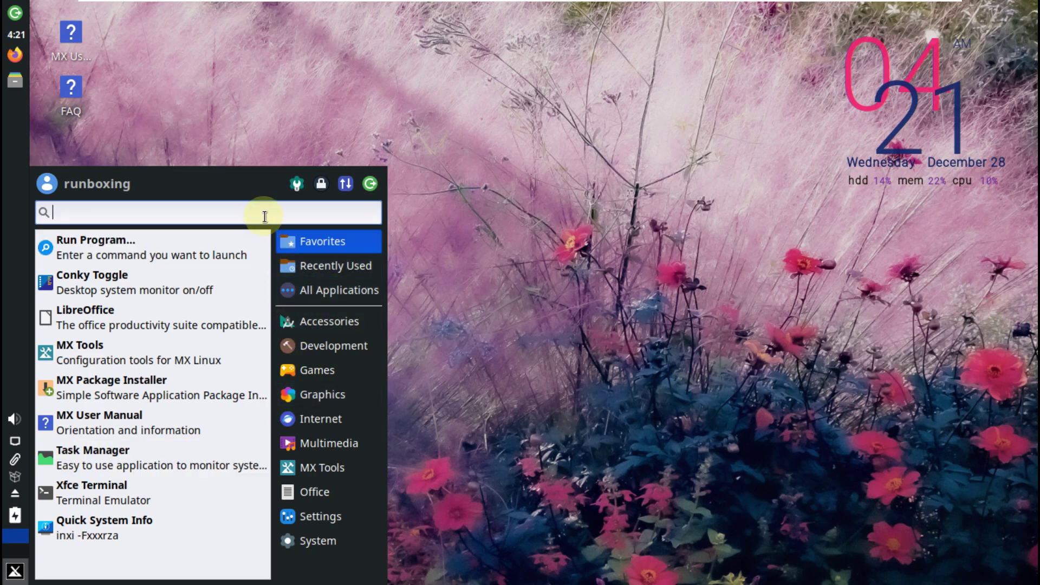
pyautogui.write('sy')
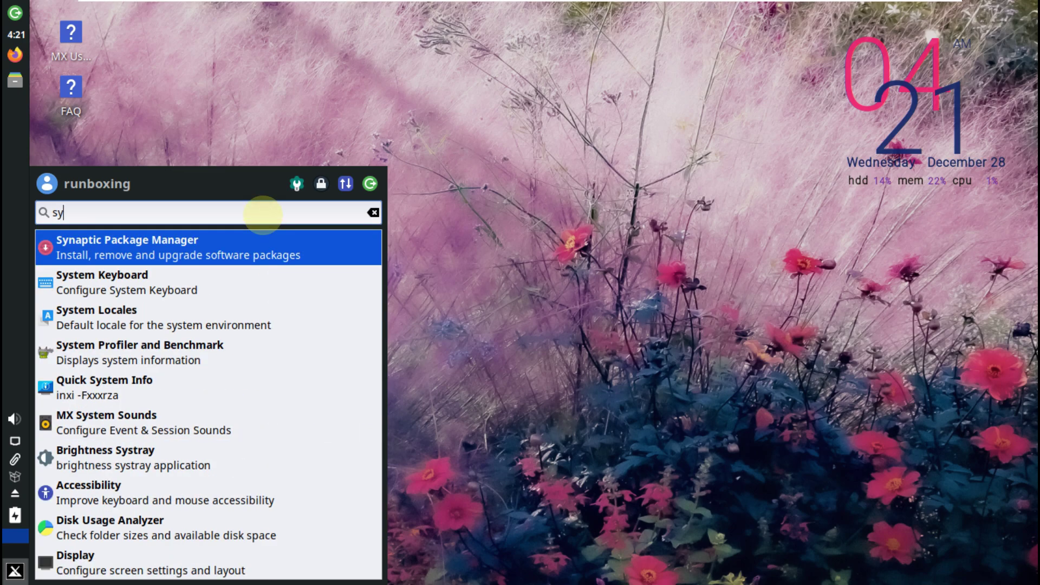
pyautogui.click(299, 264)
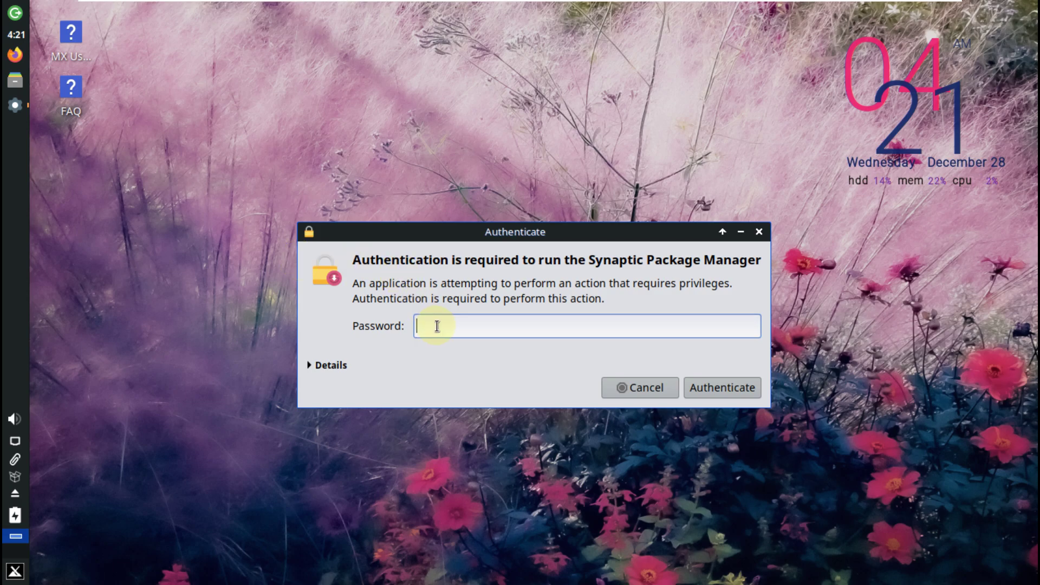
pyautogui.write('••••••')
pyautogui.press('Return')
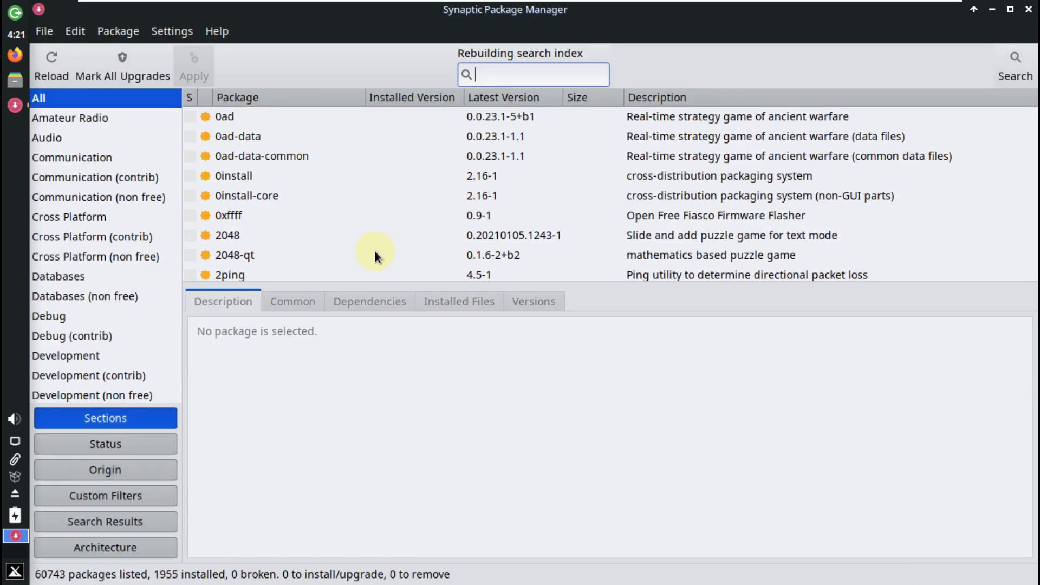
# Search the packages for "4.18" and shorten the search term to "4.".
pyautogui.click(523, 75)
pyautogui.write('4.18')
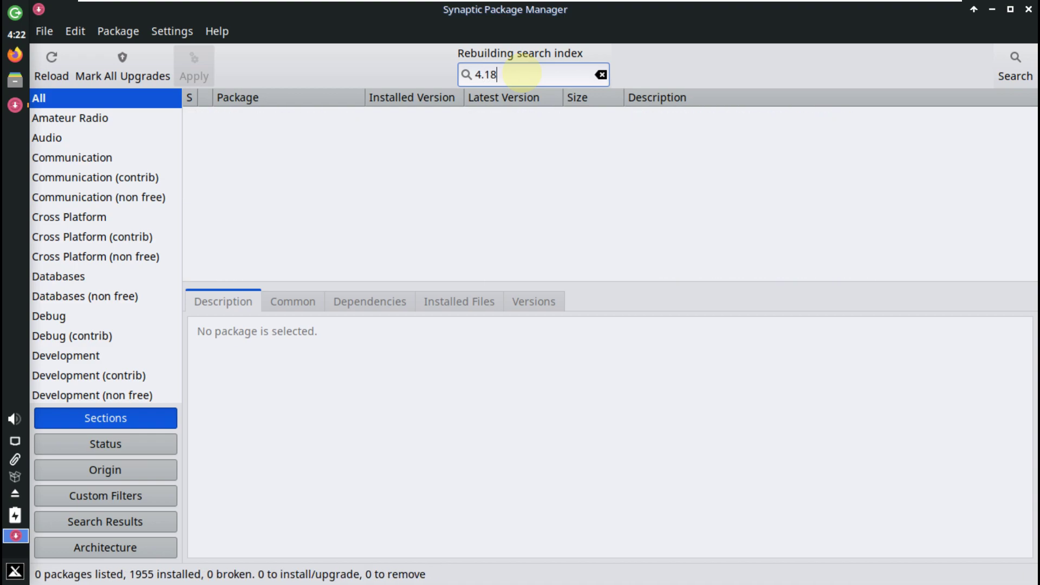
pyautogui.press('BackSpace')
pyautogui.press('BackSpace')
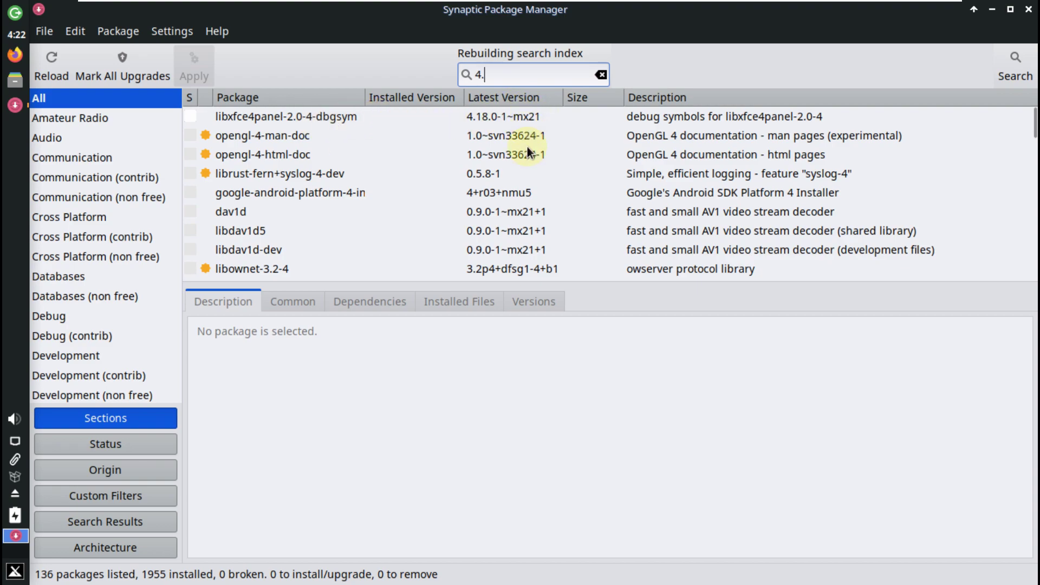
# Examine the package search results for Xfce 4.18 packages, comparing their installed and latest versions.
pyautogui.scroll(-5, 481, 187)
pyautogui.scroll(-8, 481, 187)
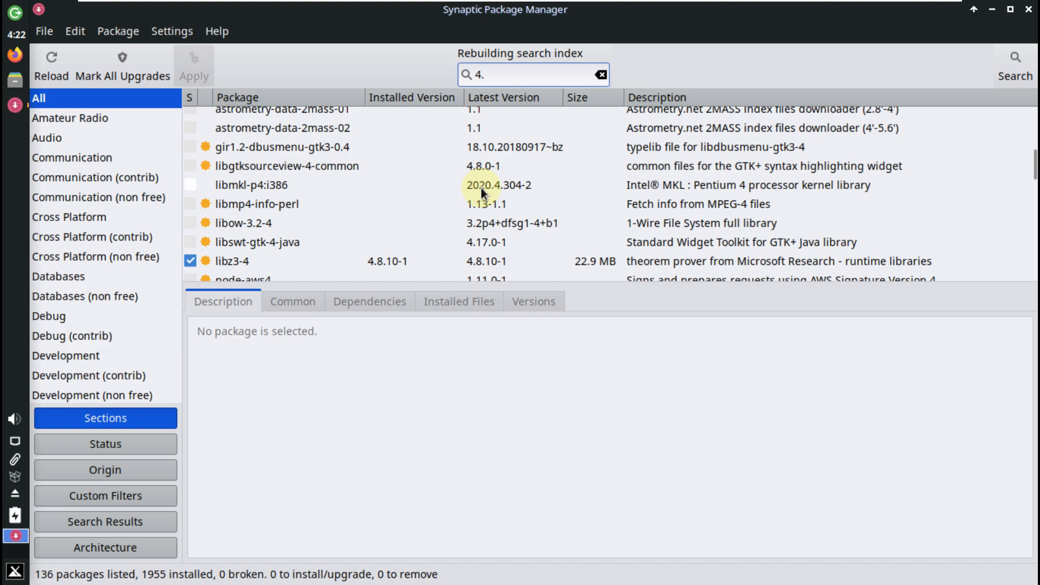
pyautogui.scroll(-2, 481, 187)
pyautogui.scroll(-2, 483, 209)
pyautogui.scroll(-6, 482, 209)
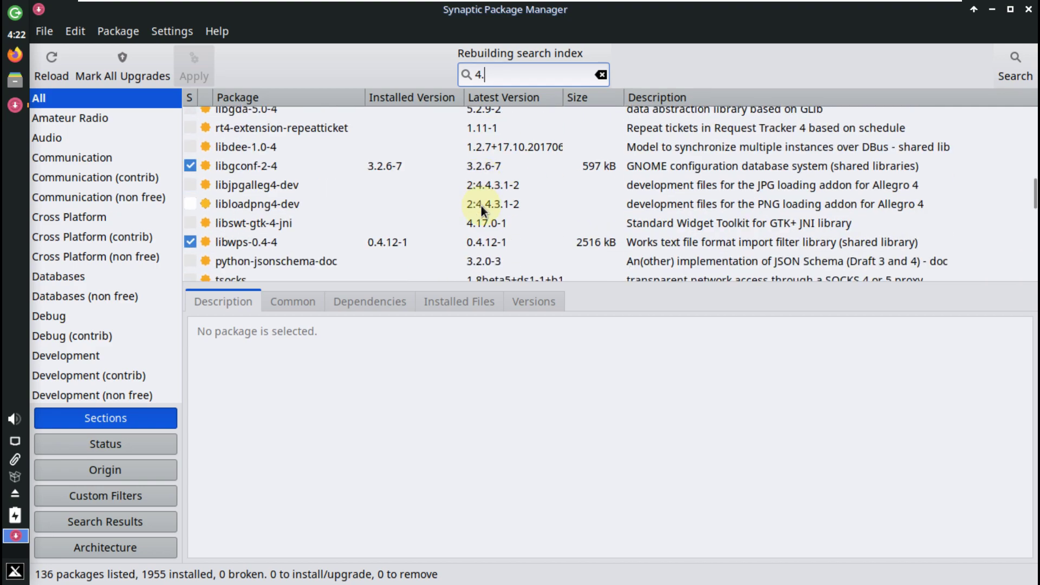
pyautogui.scroll(-1, 481, 206)
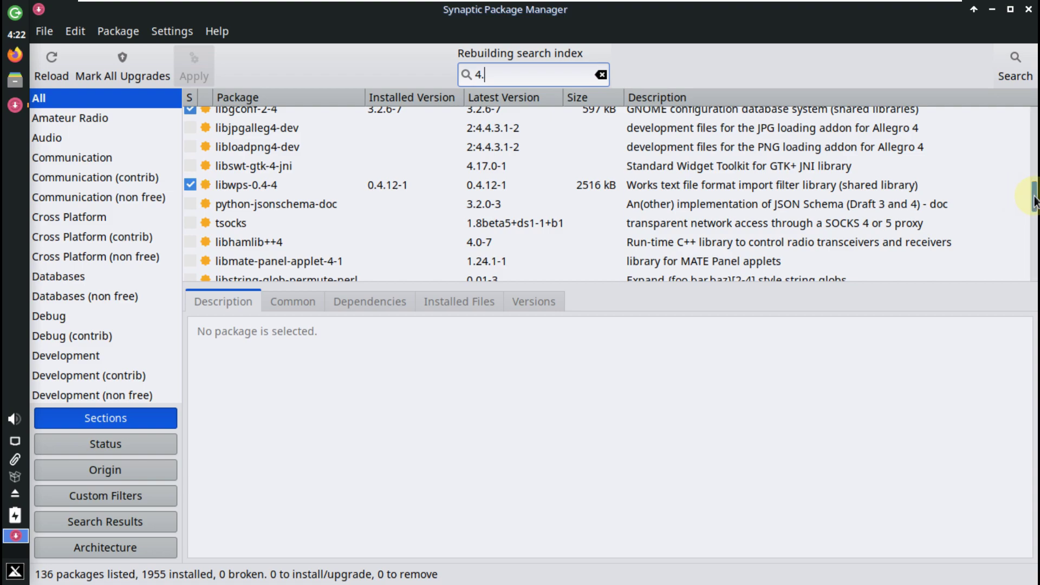
pyautogui.scroll(-2, 1035, 201)
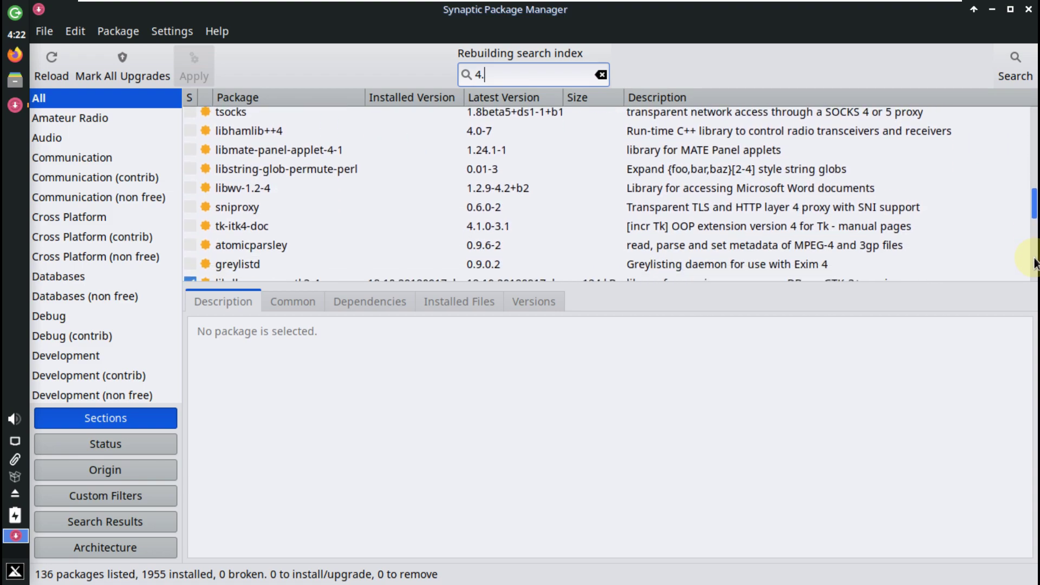
pyautogui.scroll(-4, 1036, 202)
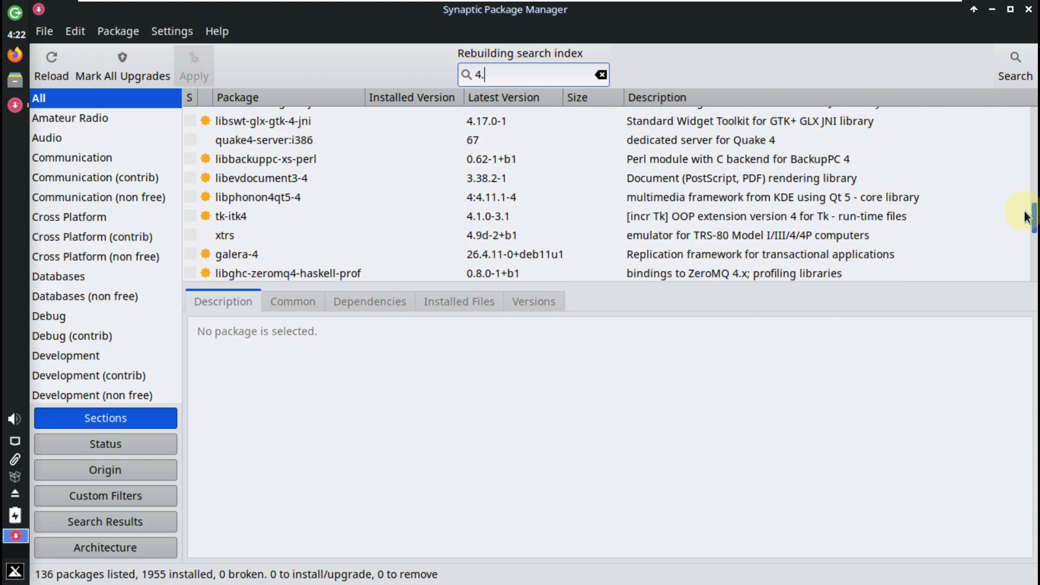
pyautogui.moveTo(1026, 217)
pyautogui.mouseDown()
pyautogui.moveTo(1026, 204)
pyautogui.moveTo(1021, 252)
pyautogui.moveTo(1017, 230)
pyautogui.mouseUp()
pyautogui.scroll(4, 547, 216)
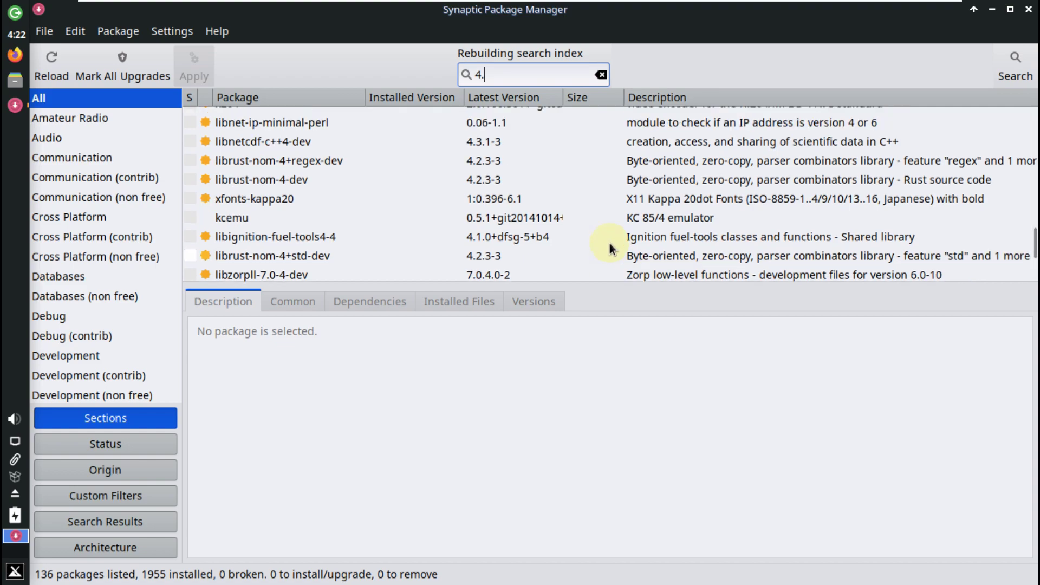
pyautogui.scroll(-3, 511, 211)
pyautogui.scroll(-4, 511, 210)
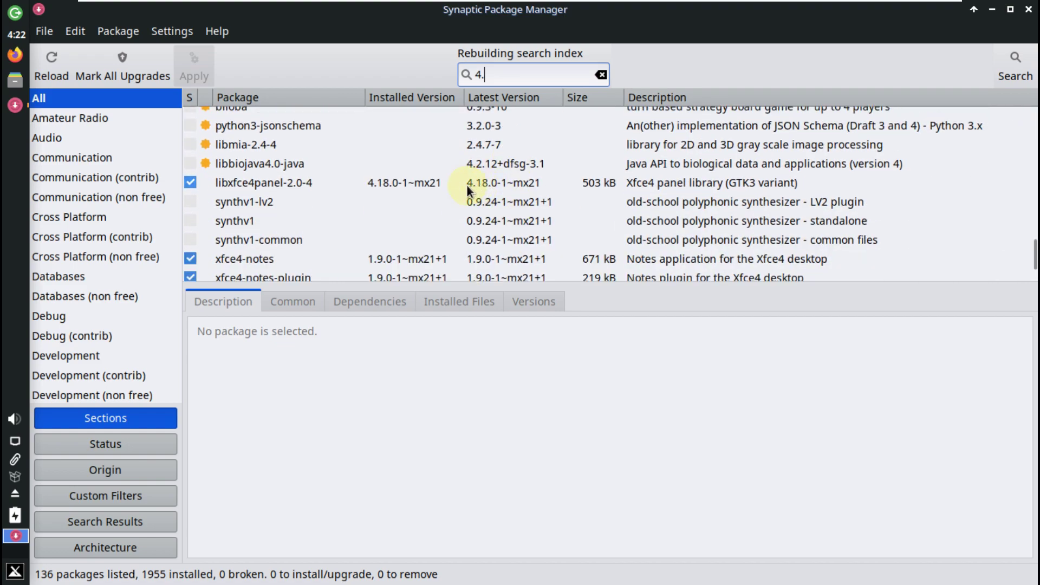
pyautogui.scroll(-2, 626, 195)
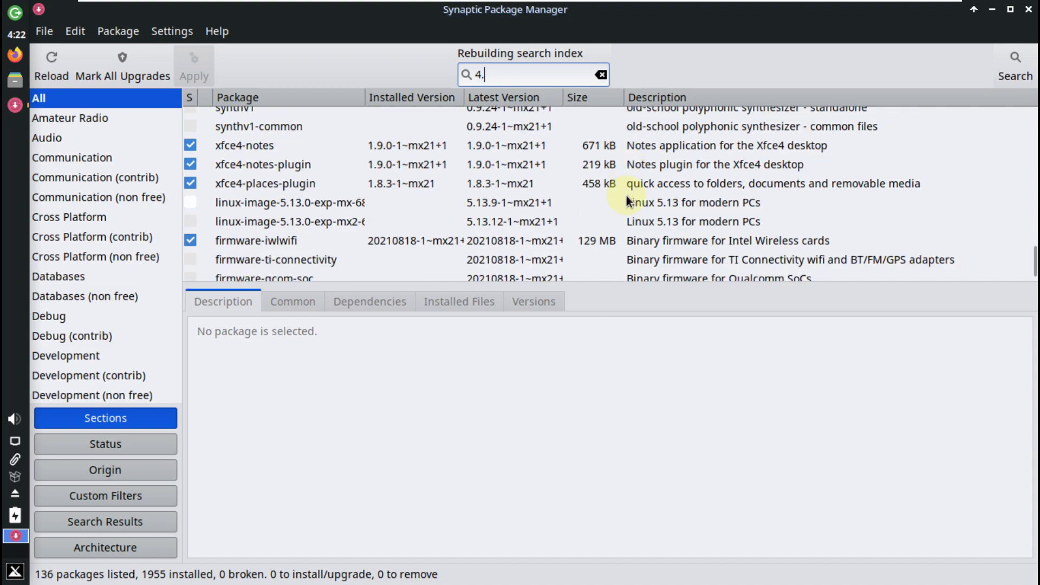
pyautogui.scroll(-1, 626, 196)
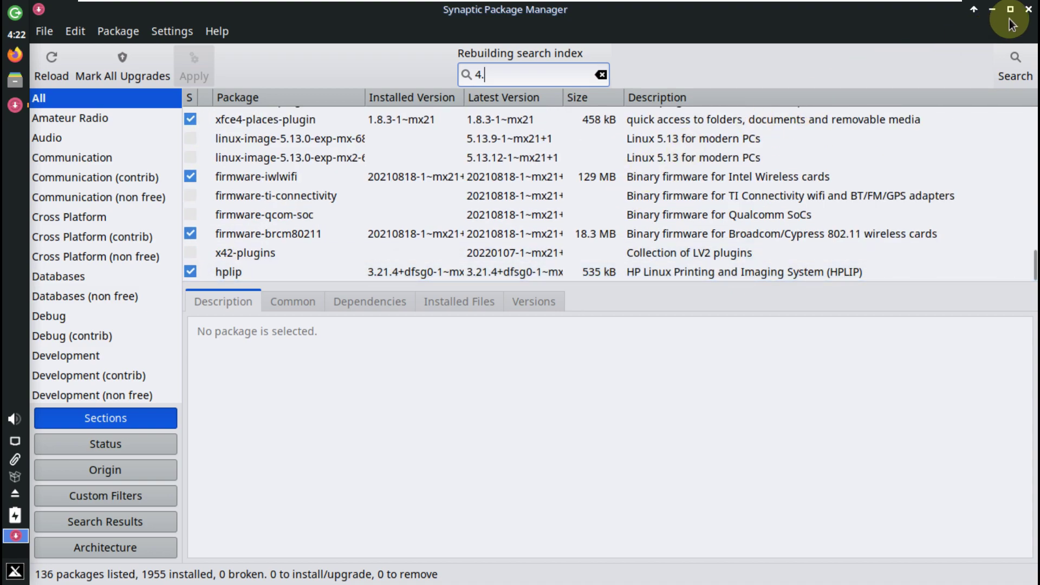
# View Synaptic Package Manager's About information and close the program.
pyautogui.click(217, 33)
pyautogui.click(276, 124)
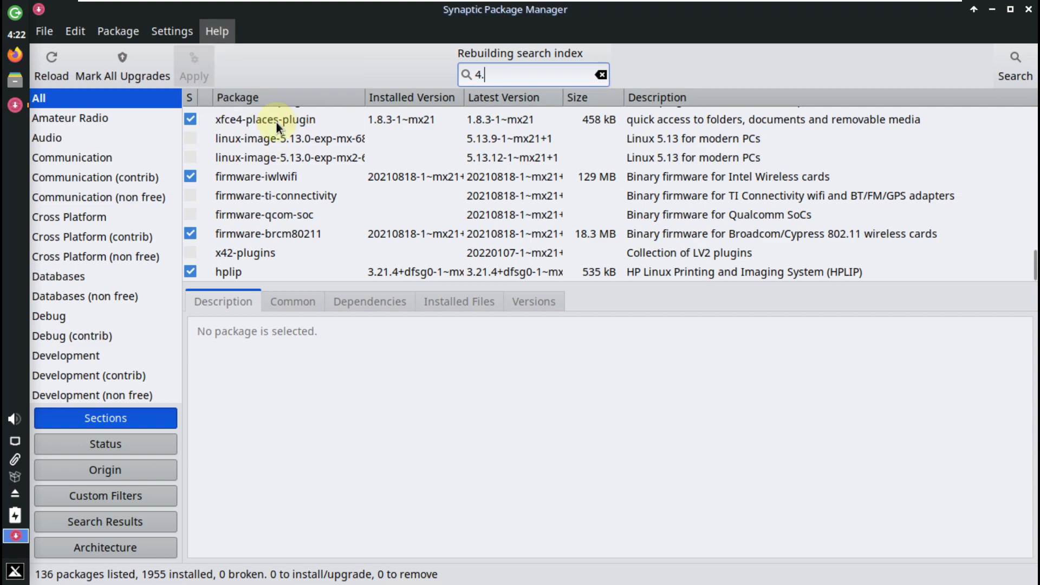
pyautogui.click(758, 185)
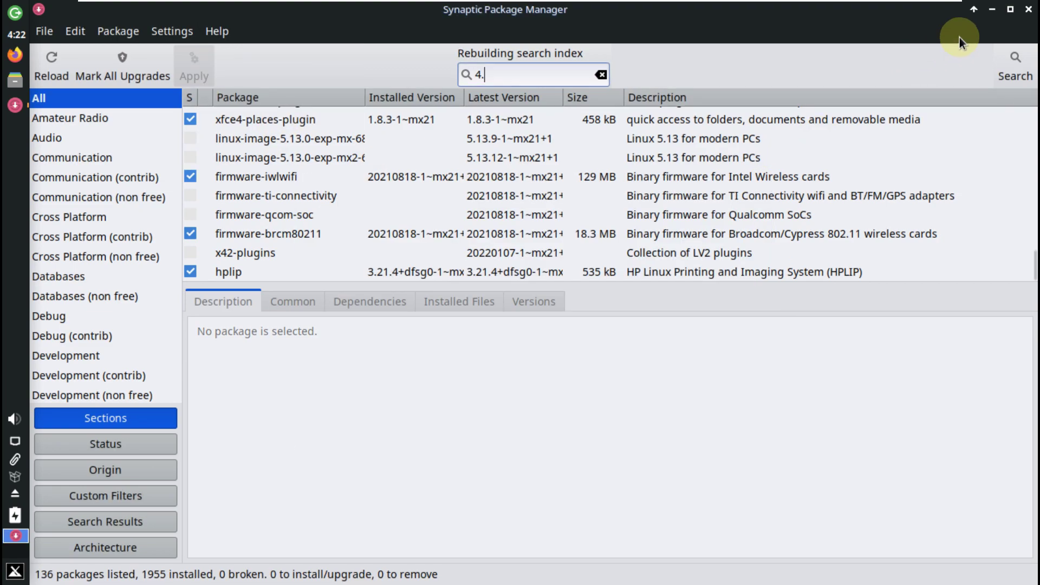
pyautogui.click(1028, 10)
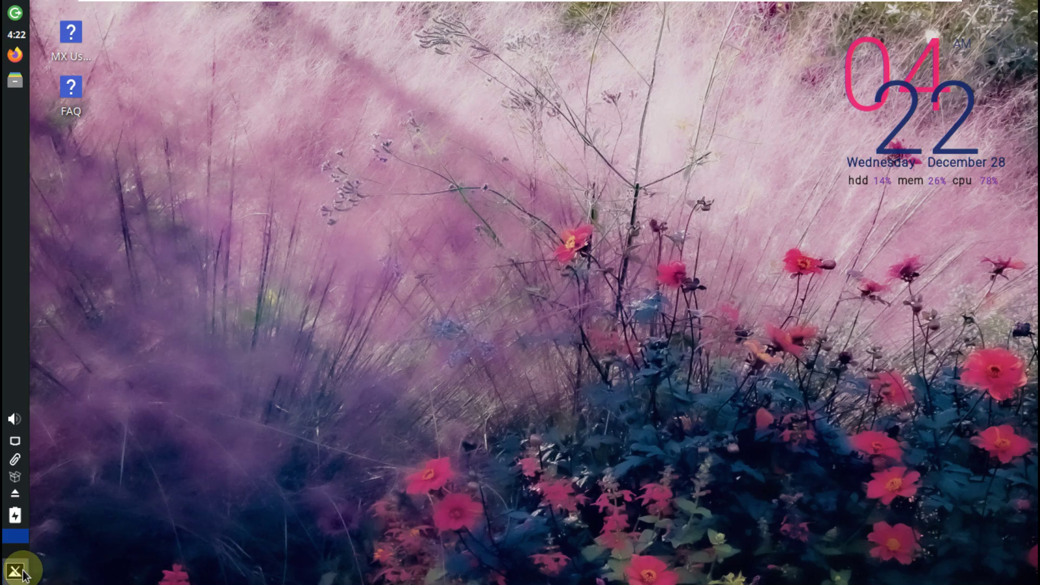
# View the Settings category of the application menu and shut down the system from the log out dialog.
pyautogui.click(16, 570)
pyautogui.click(320, 516)
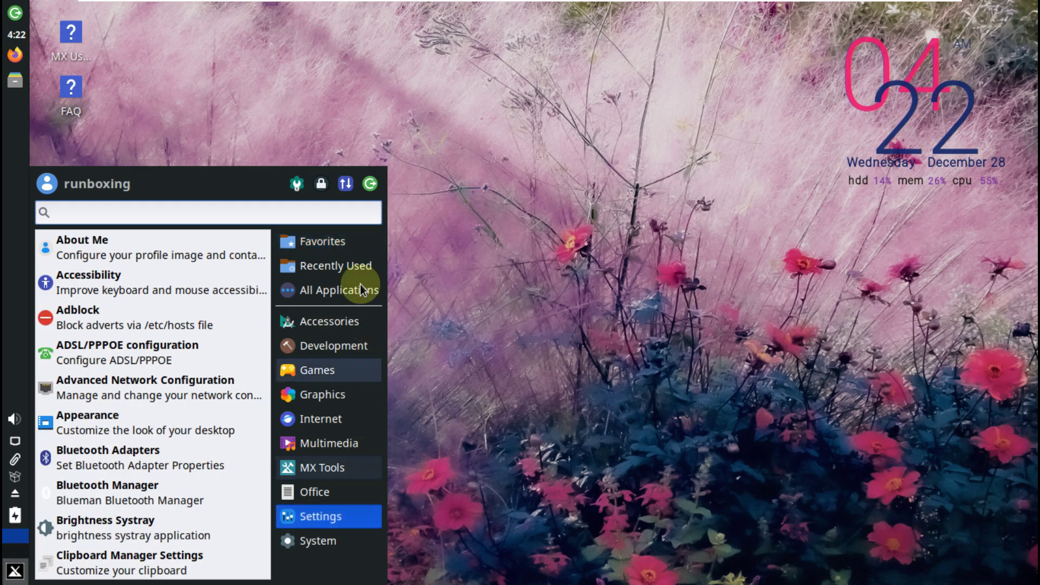
pyautogui.click(365, 190)
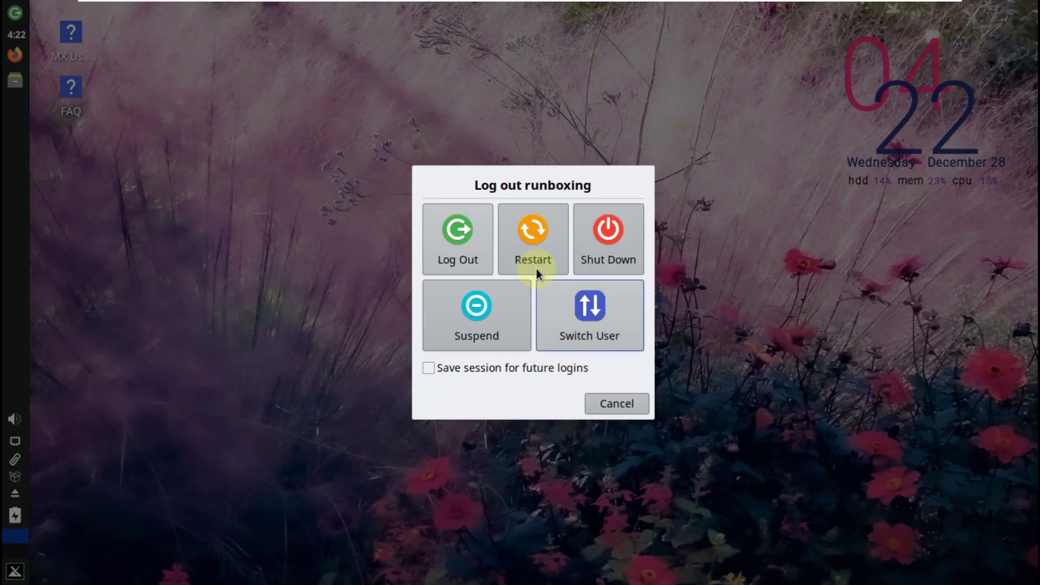
pyautogui.click(606, 226)
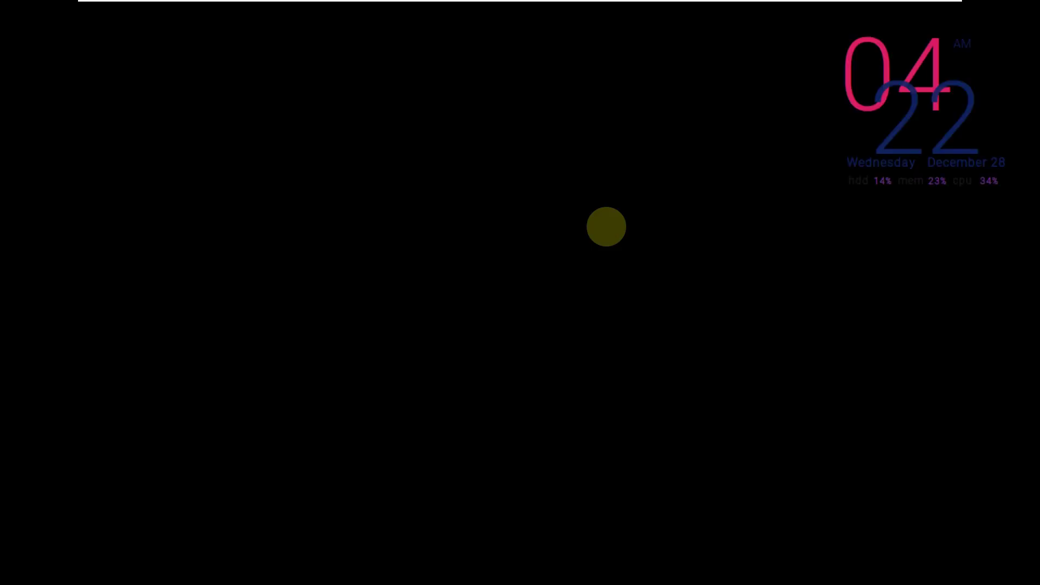